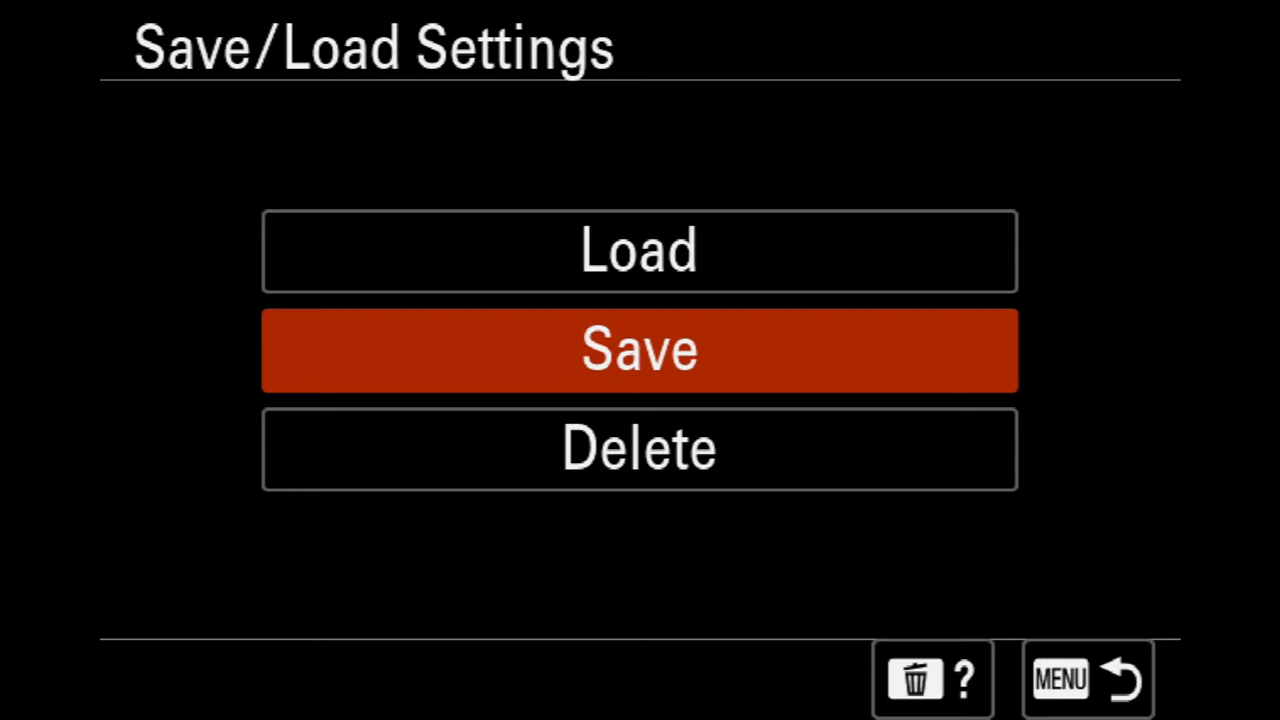
Step: Begin saving the current camera settings as a new settings file
{"action": "key", "text": "Return"}
{"action": "key", "text": "Return"}
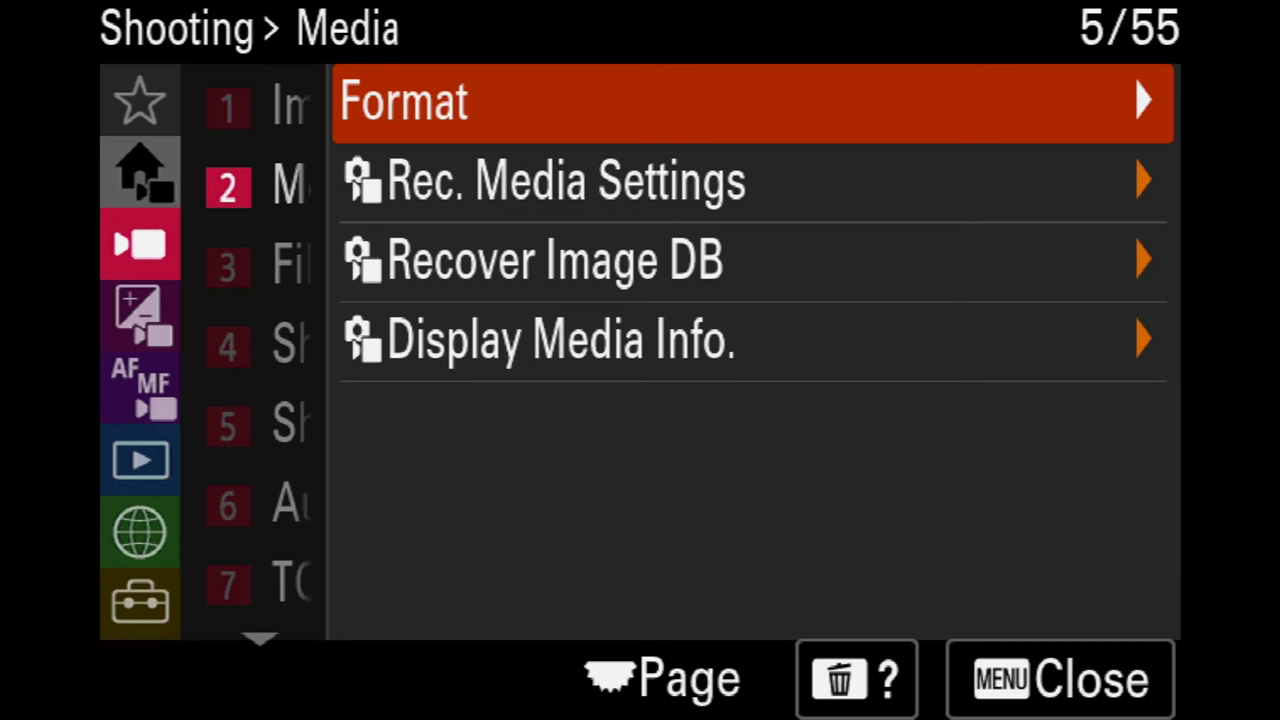
Step: Go to Setup > Reset/Save Settings > Save/Load Settings and highlight Save
{"action": "key", "text": "Left"}
{"action": "key", "text": "Left"}
{"action": "key", "text": "Down"}
{"action": "key", "text": "Down"}
{"action": "key", "text": "Down"}
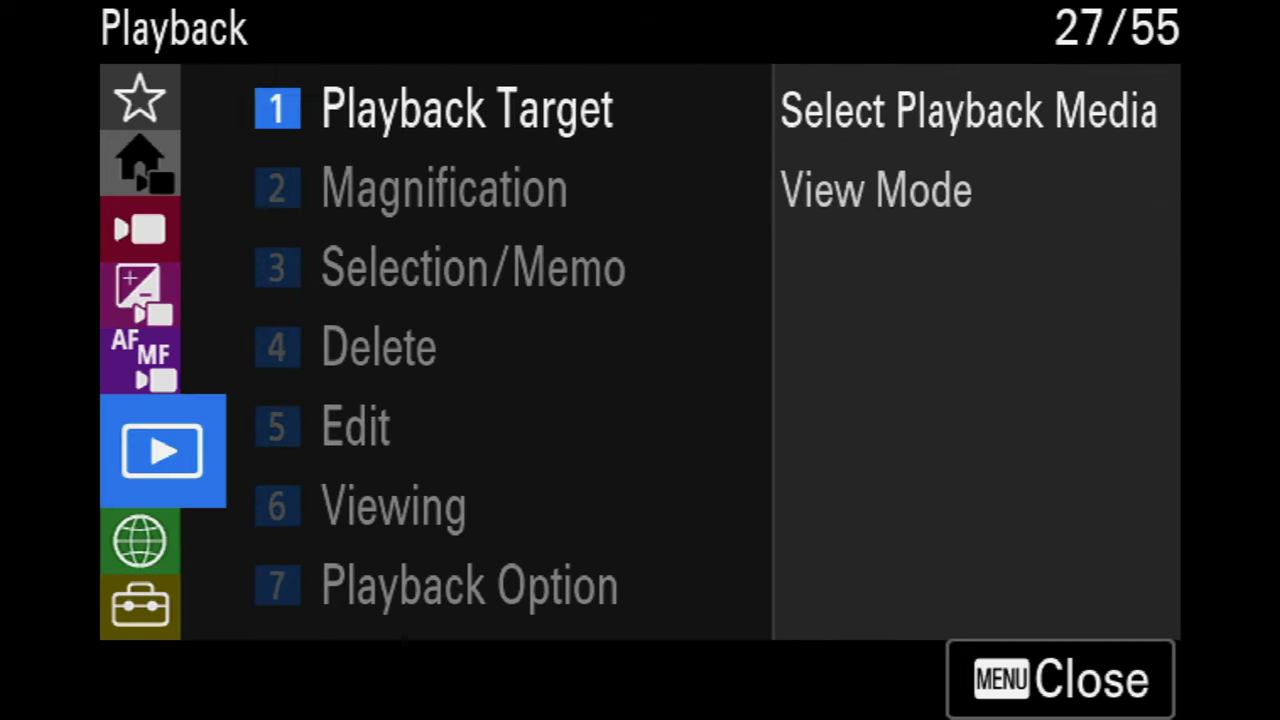
{"action": "key", "text": "Down"}
{"action": "key", "text": "Down"}
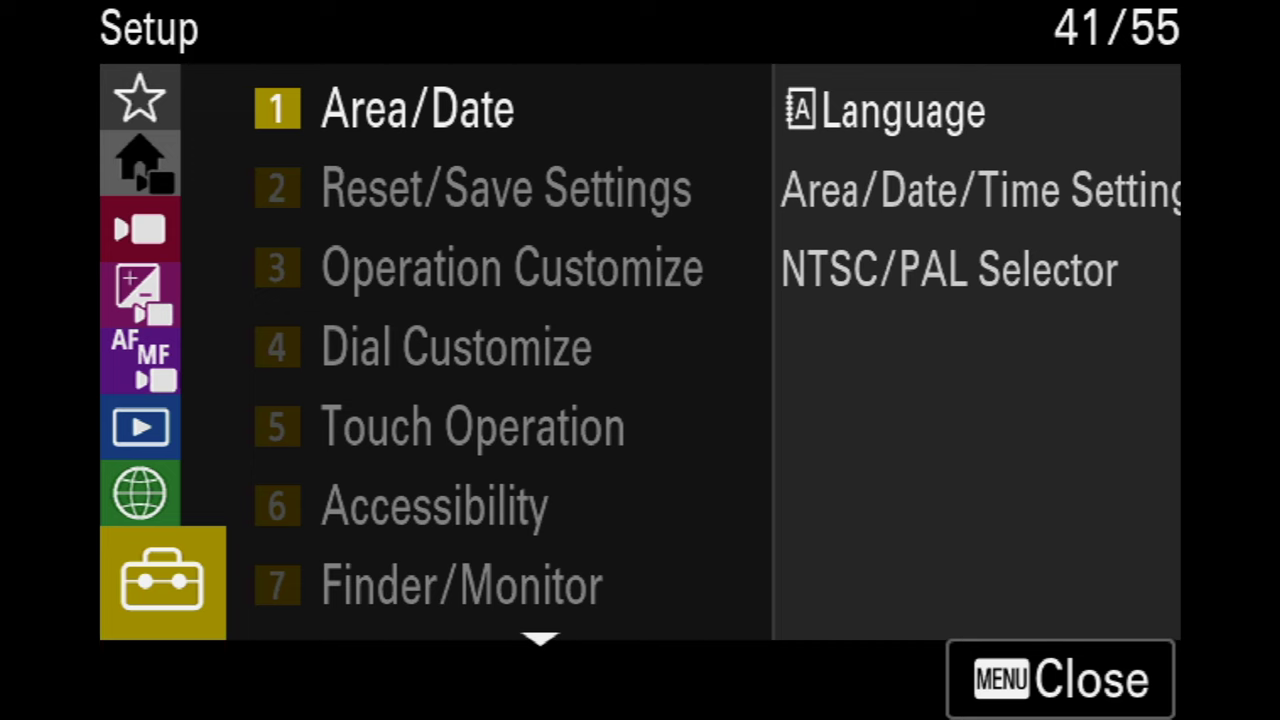
{"action": "key", "text": "Right"}
{"action": "key", "text": "Down"}
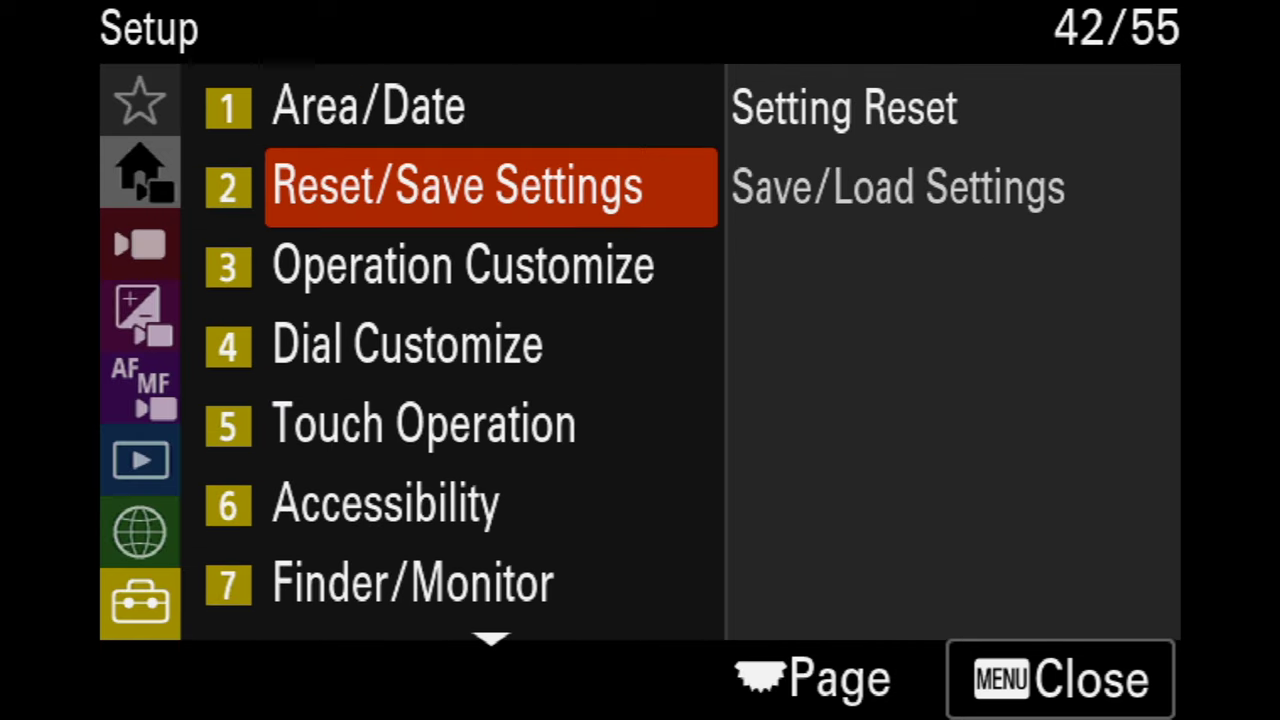
{"action": "key", "text": "Right"}
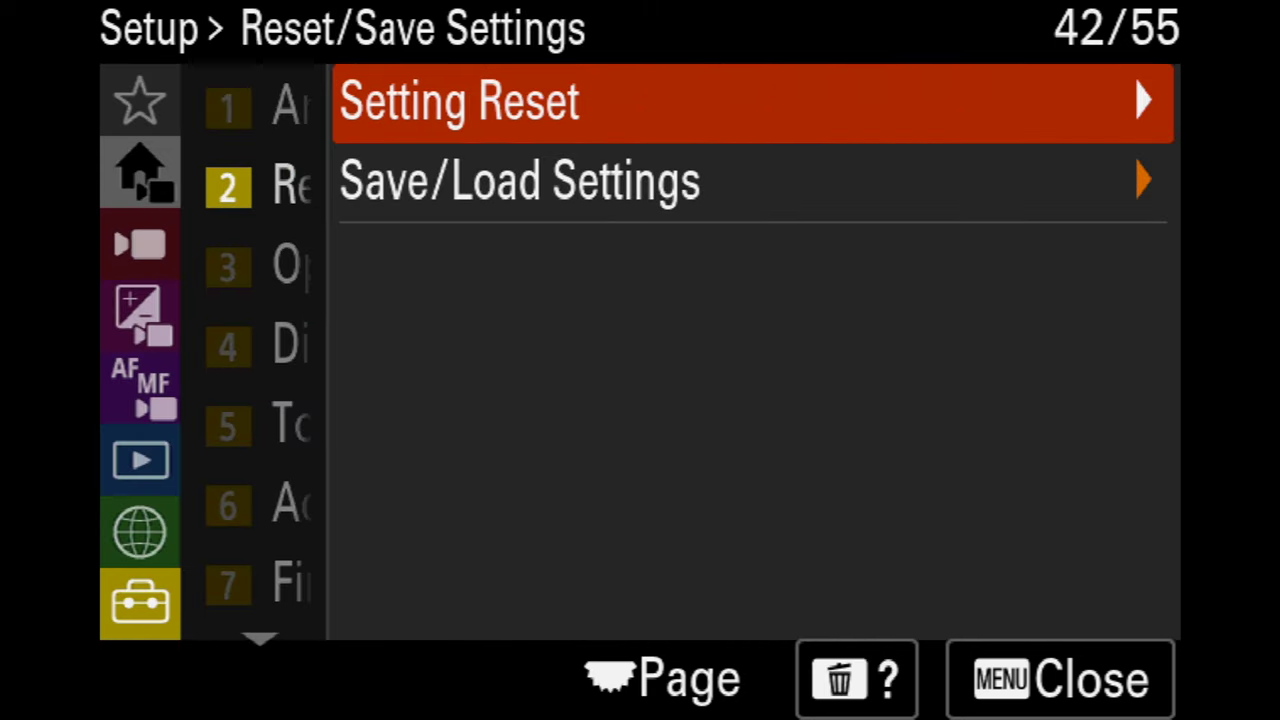
{"action": "key", "text": "Down"}
{"action": "key", "text": "Return"}
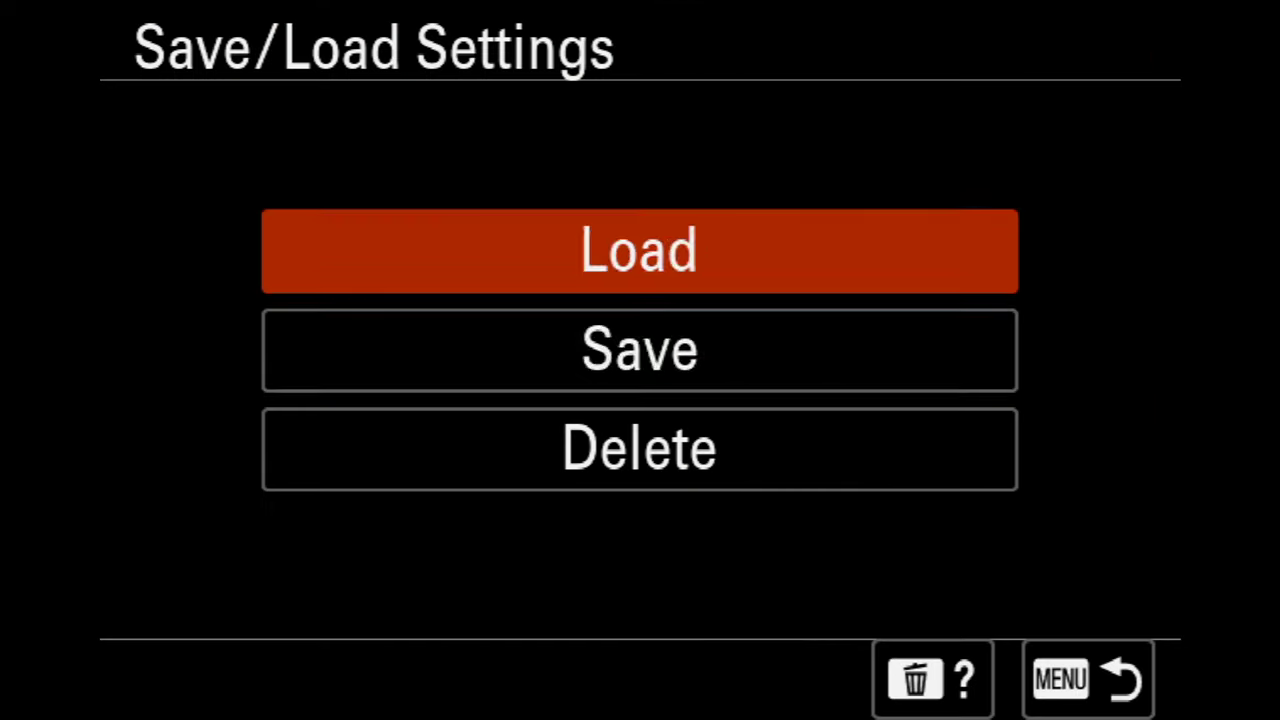
{"action": "key", "text": "Down"}
Step: Choose Save, then Save New, to create a settings file named AESA7R5
{"action": "key", "text": "Return"}
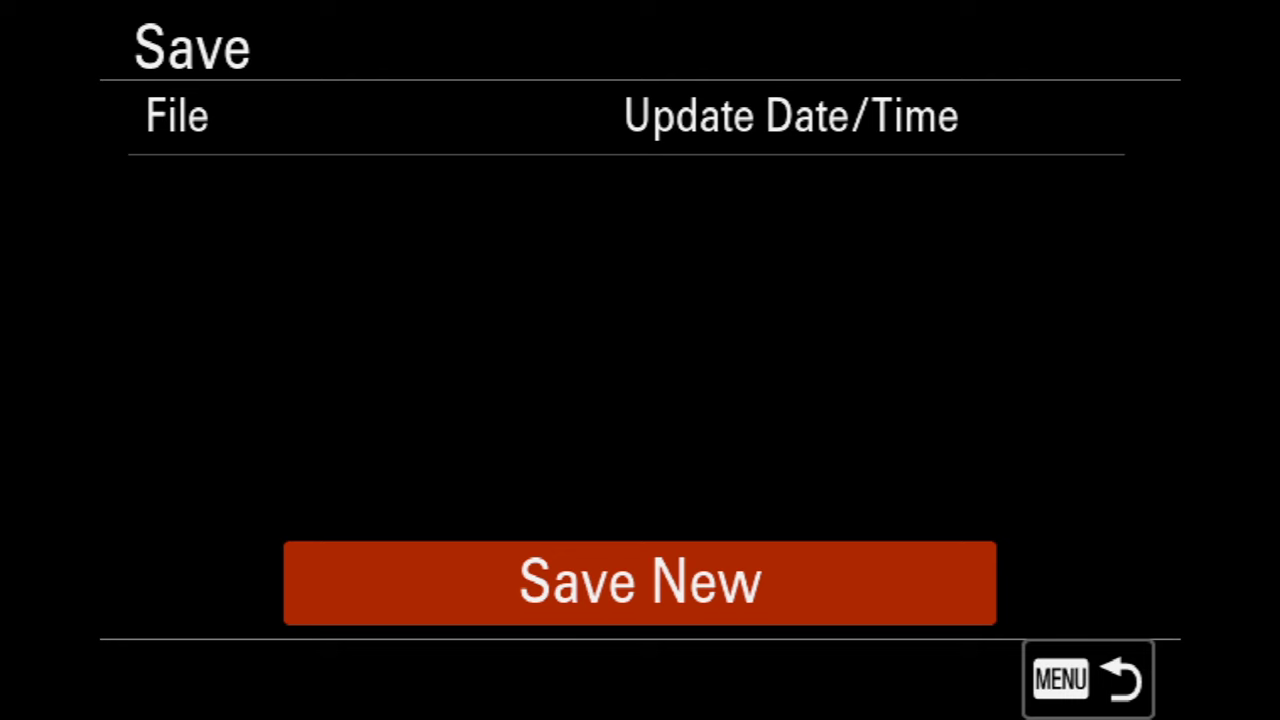
{"action": "key", "text": "Return"}
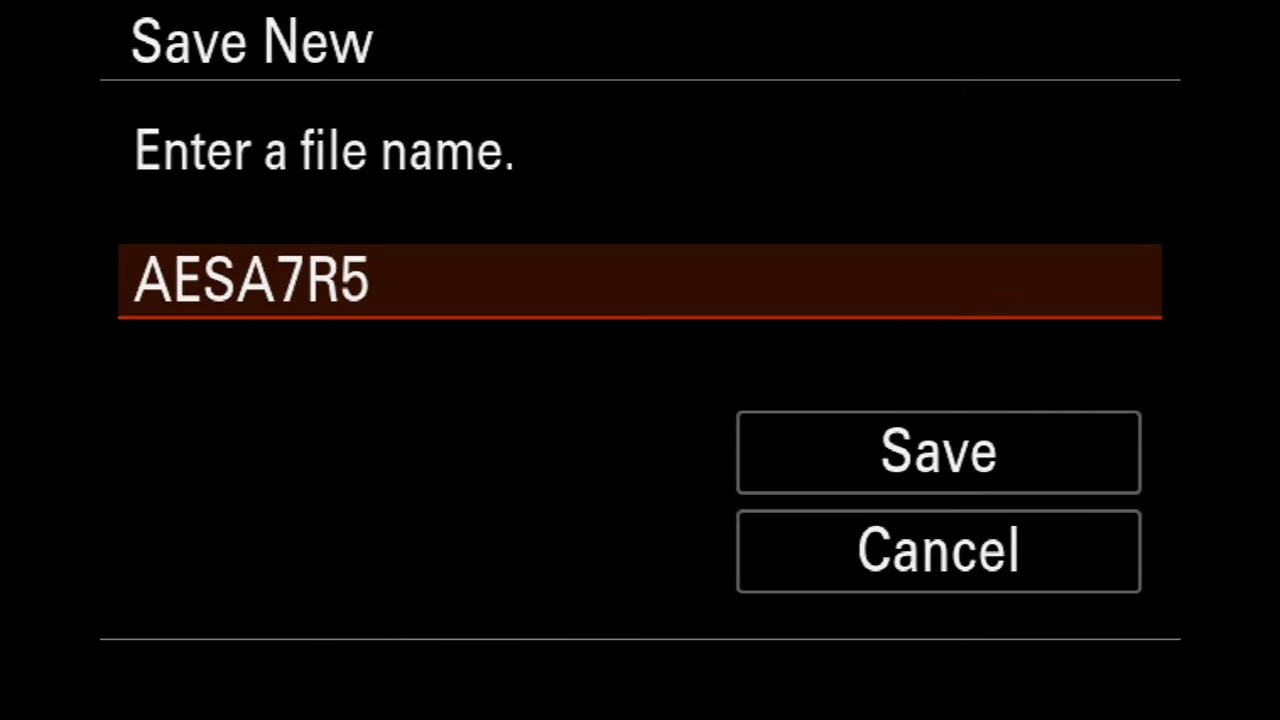
Step: Save the current camera settings to the card as AESA7R5
{"action": "key", "text": "Down"}
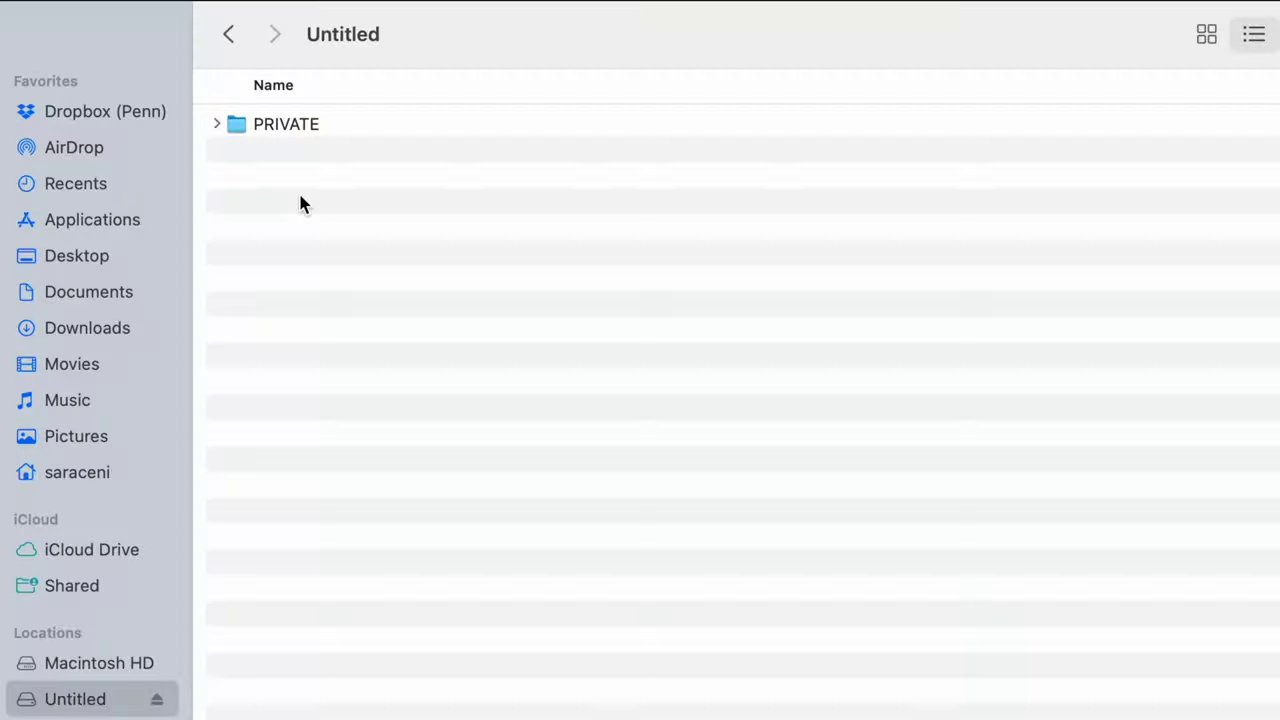
Step: Browse the card's PRIVATE > SONY > SETTING > 7RM5 > CAMSET folders to find AESA7R5.DAT
{"action": "double_click", "coordinate": [299, 124]}
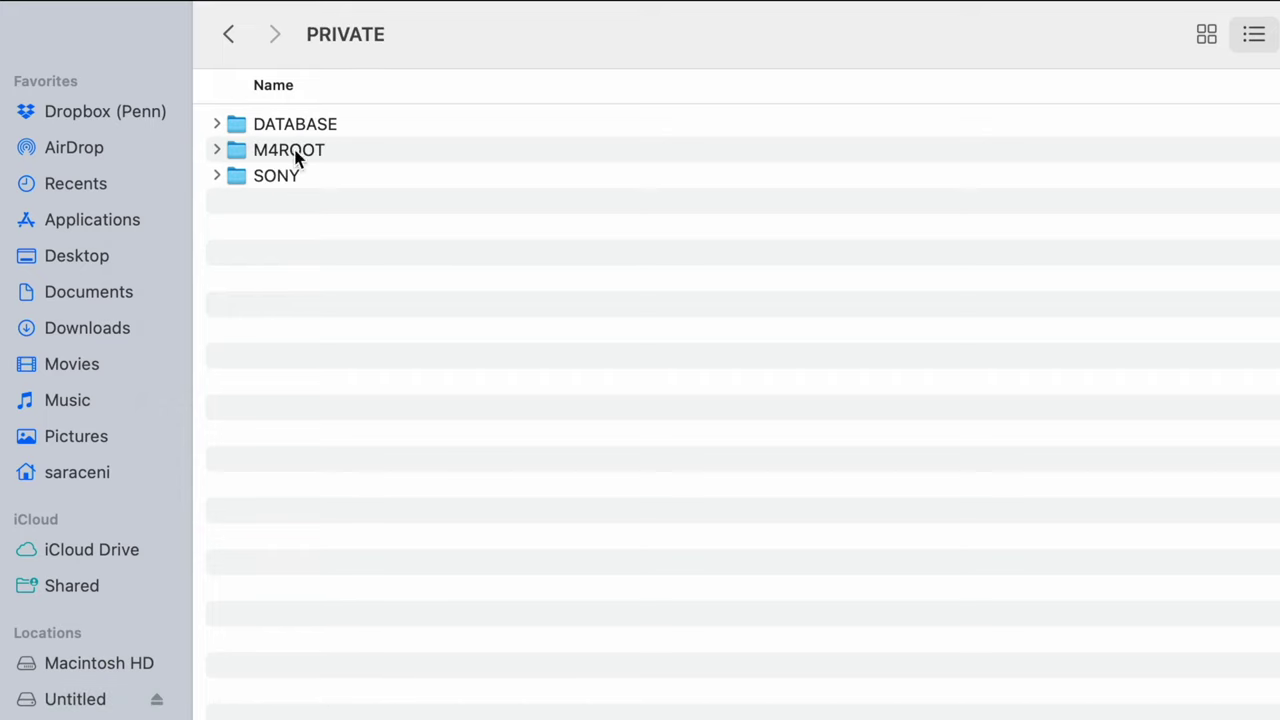
{"action": "double_click", "coordinate": [286, 176]}
{"action": "double_click", "coordinate": [286, 124]}
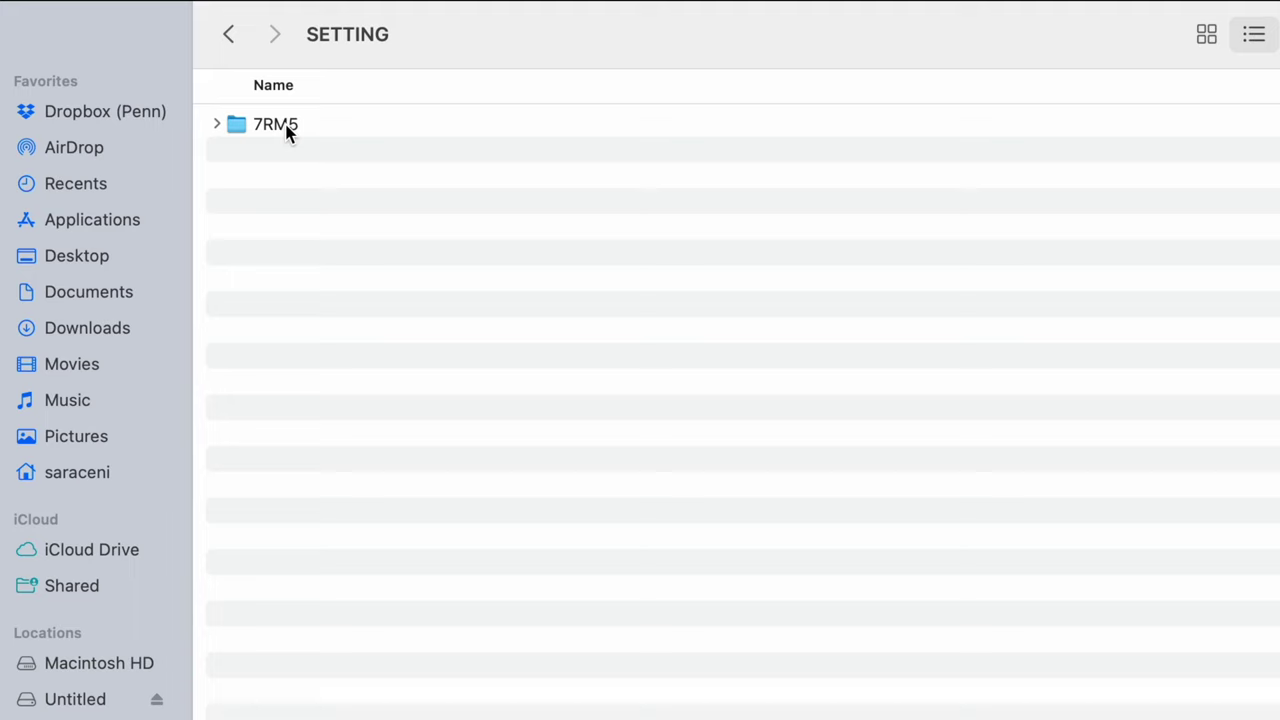
{"action": "double_click", "coordinate": [286, 124]}
{"action": "double_click", "coordinate": [286, 124]}
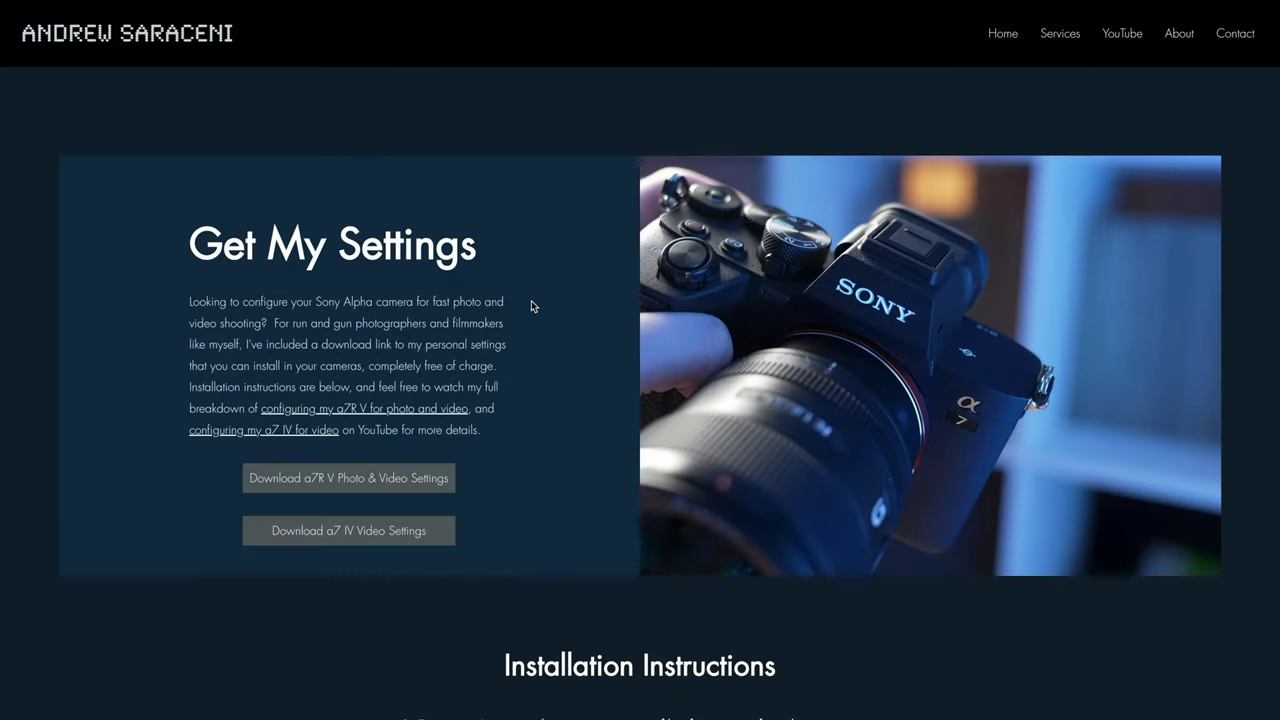
Step: Scroll down the Get My Settings page toward the installation instructions
{"action": "scroll", "coordinate": [531, 302], "scroll_direction": "down", "scroll_amount": 2}
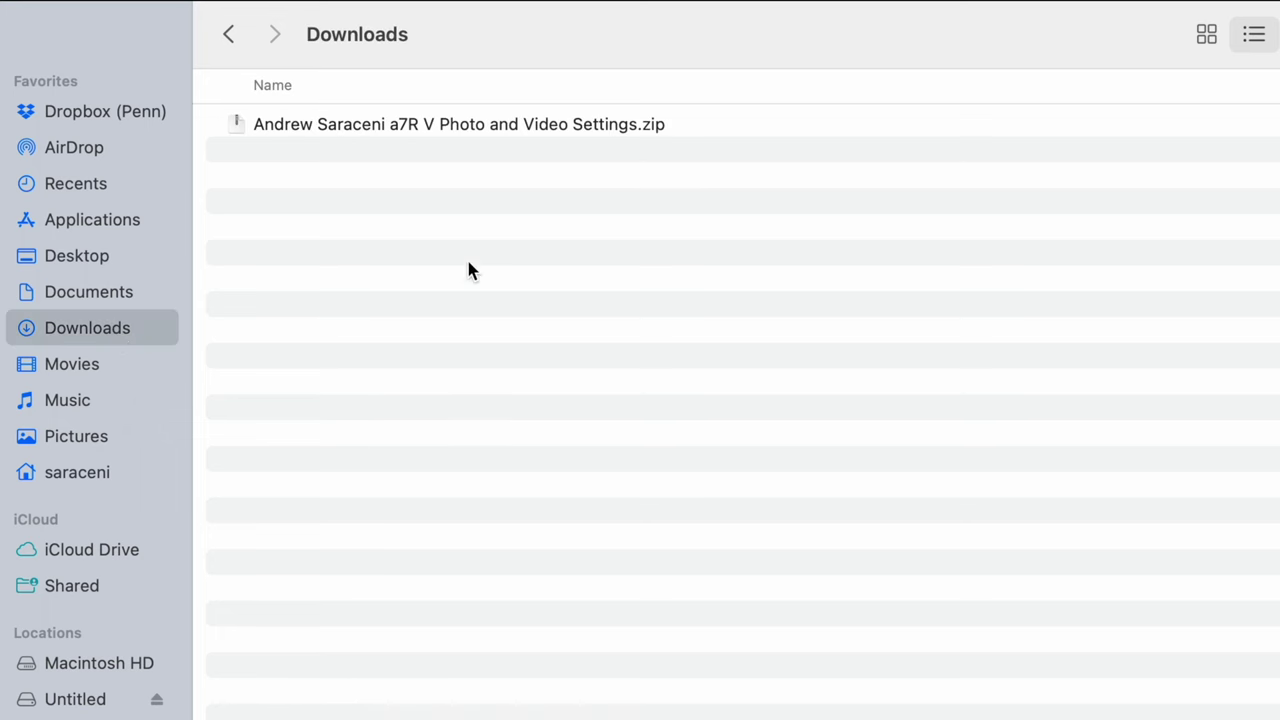
Step: Extract the downloaded zip, find ASA7R5ST.DAT in its CAMSET folder, then open the card's PRIVATE folder
{"action": "double_click", "coordinate": [433, 121]}
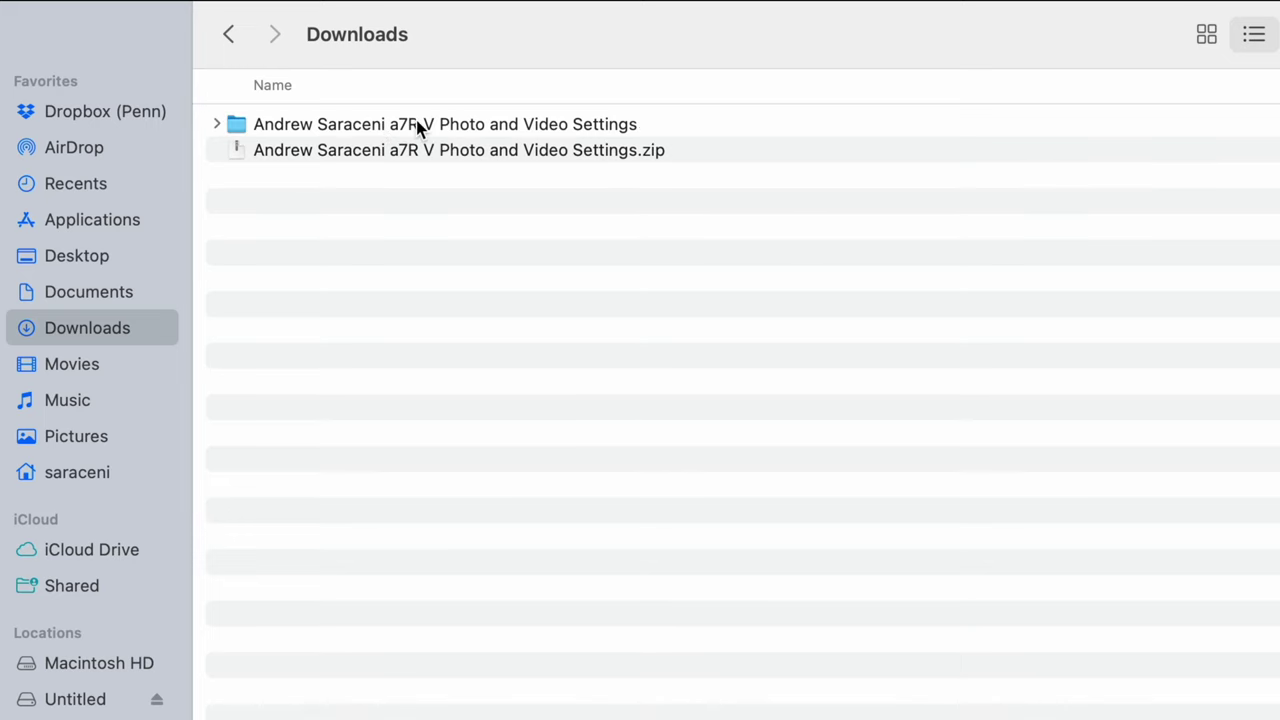
{"action": "double_click", "coordinate": [418, 124]}
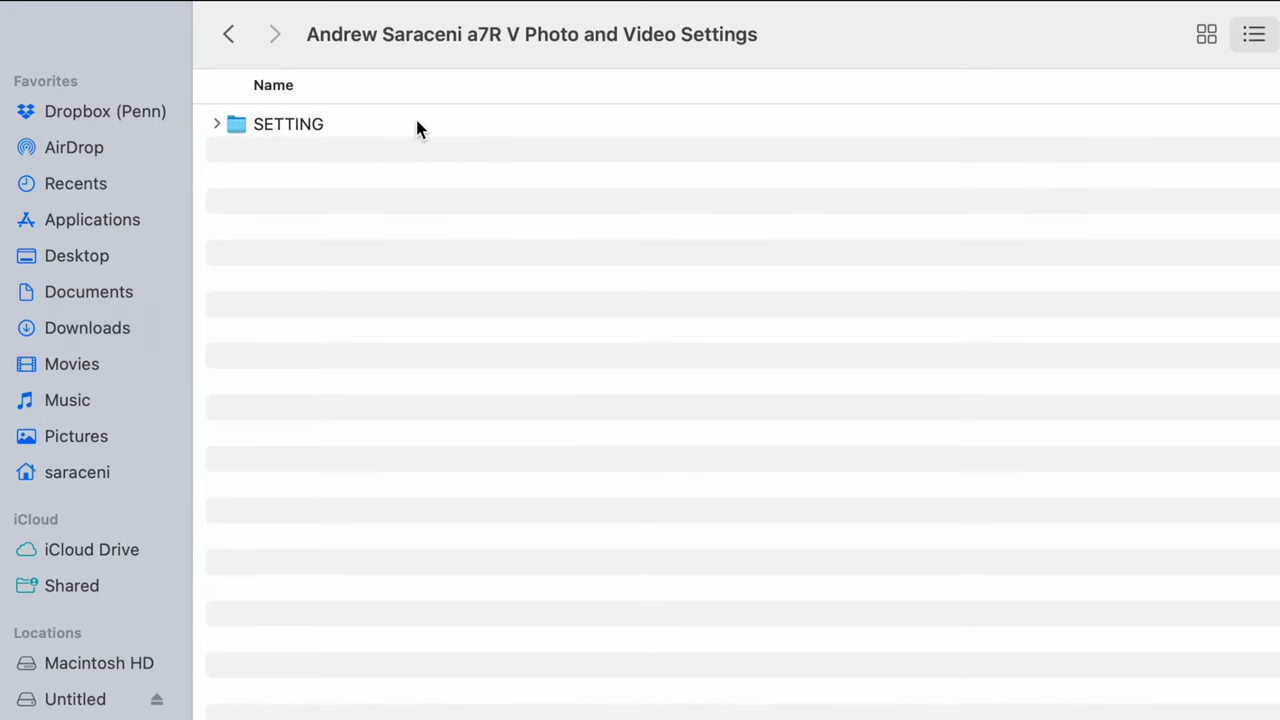
{"action": "double_click", "coordinate": [314, 124]}
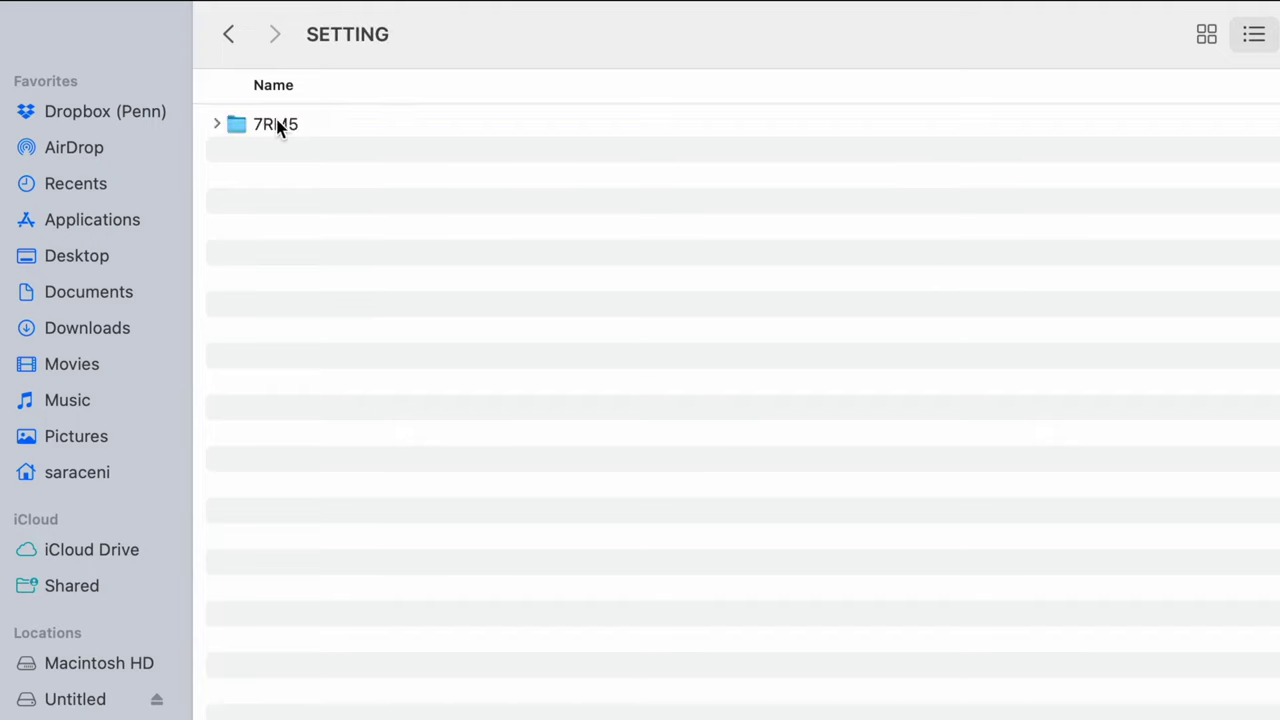
{"action": "double_click", "coordinate": [278, 126]}
{"action": "double_click", "coordinate": [278, 126]}
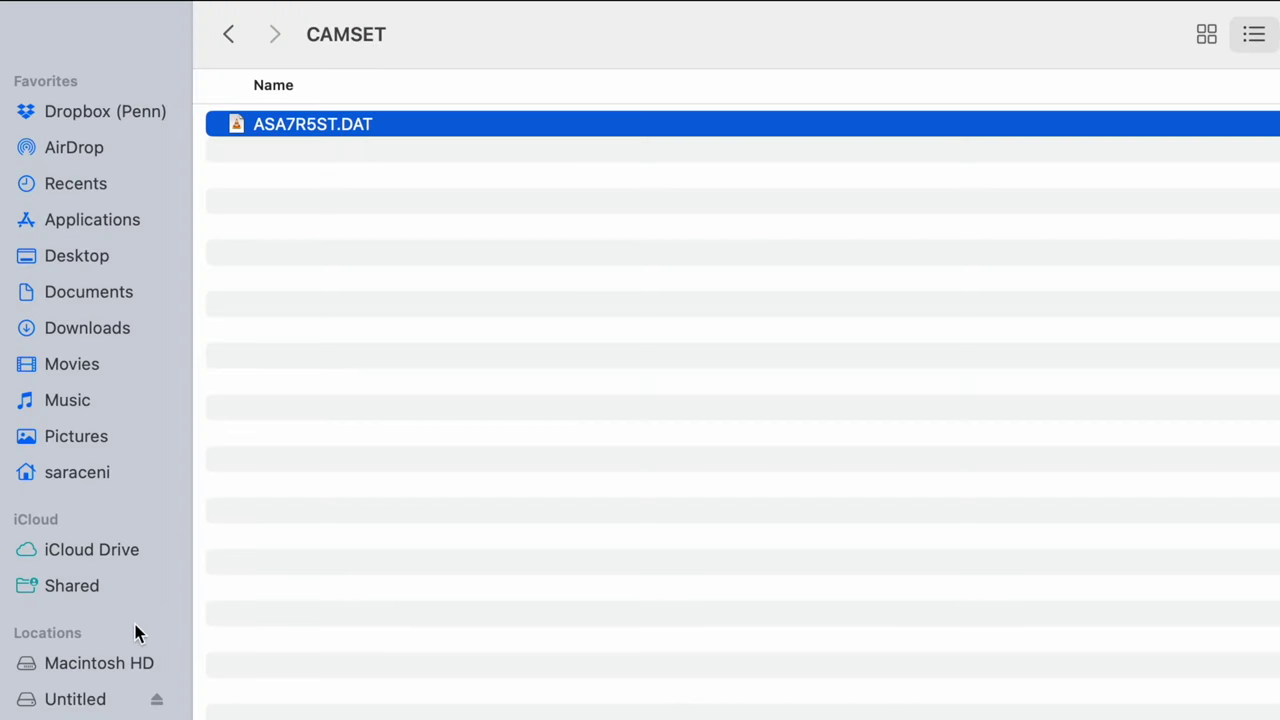
{"action": "left_click", "coordinate": [70, 697]}
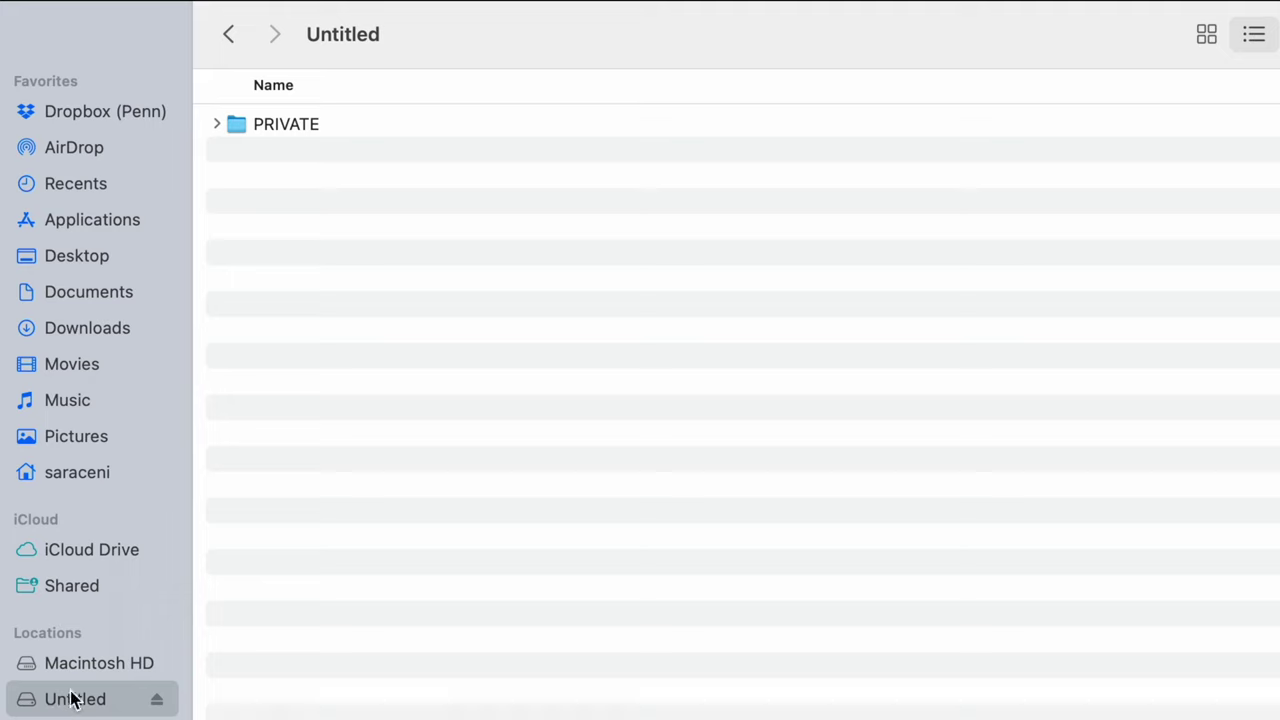
{"action": "double_click", "coordinate": [306, 128]}
Step: Open the card's SONY > SETTING > 7RM5 > CAMSET folder and select the AESA7R5.DAT test file
{"action": "double_click", "coordinate": [277, 176]}
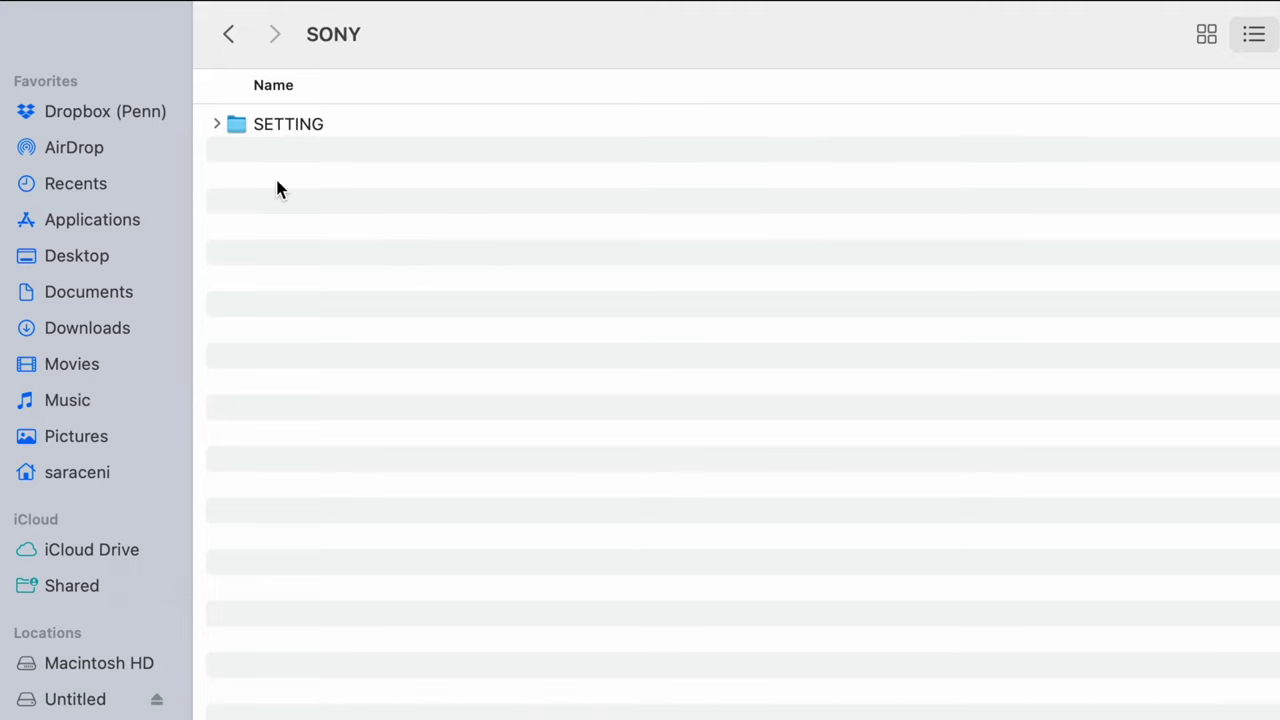
{"action": "double_click", "coordinate": [287, 124]}
{"action": "double_click", "coordinate": [286, 123]}
{"action": "left_click", "coordinate": [306, 126]}
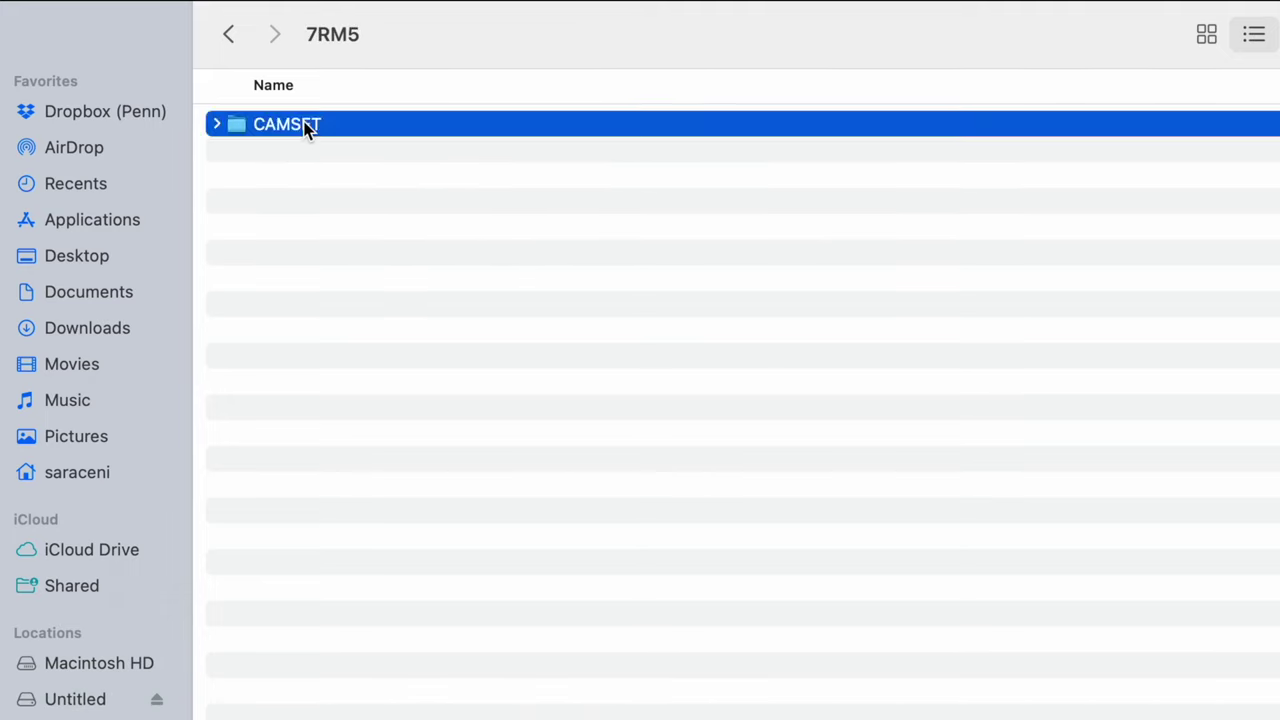
{"action": "double_click", "coordinate": [306, 126]}
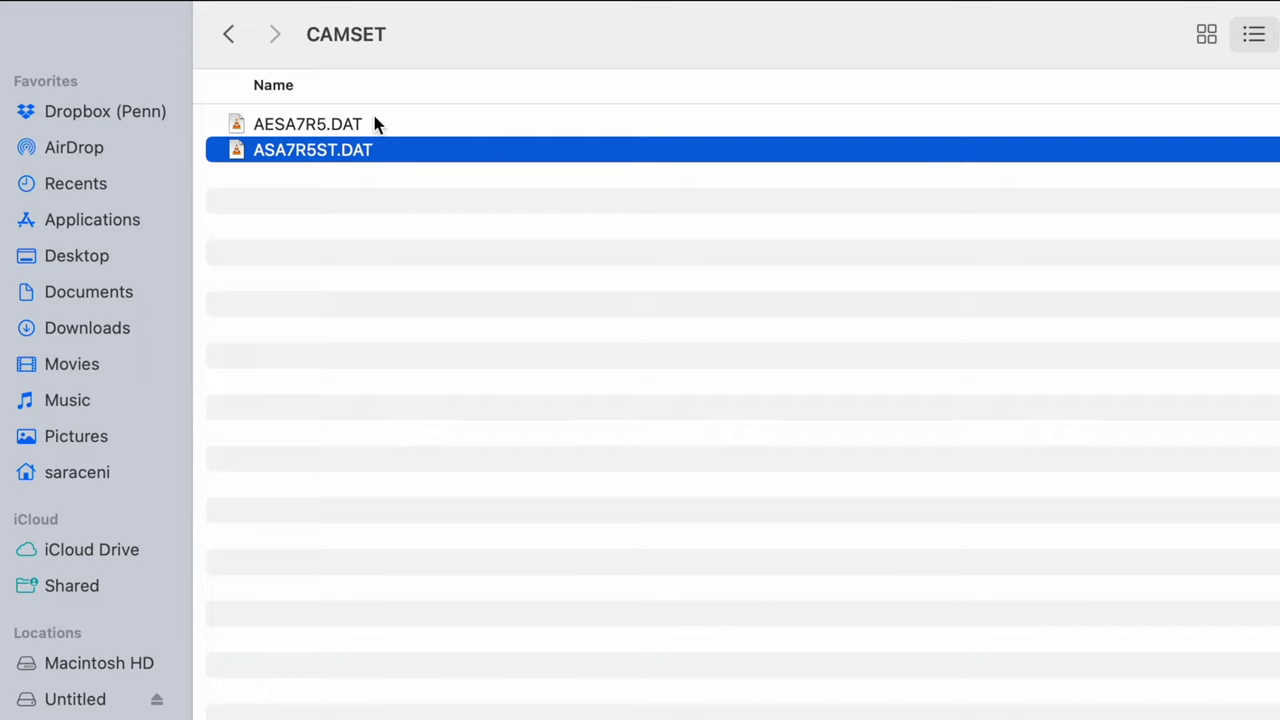
{"action": "left_click", "coordinate": [377, 123]}
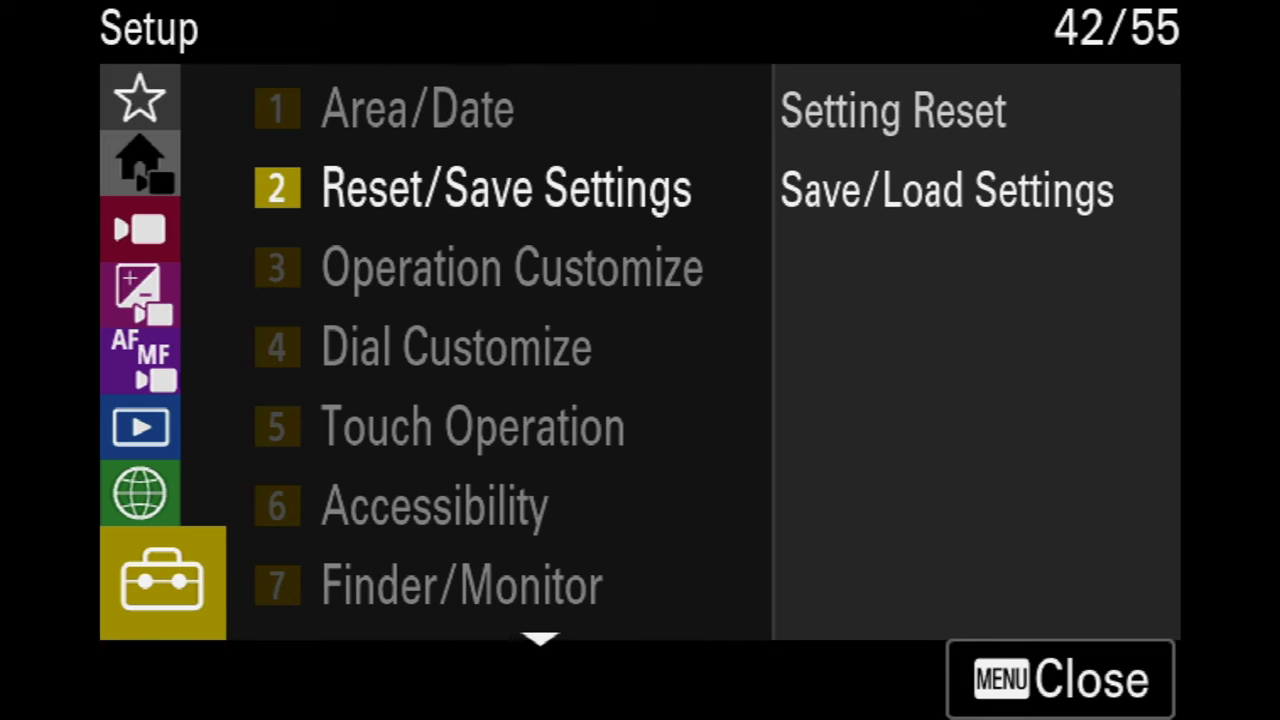
Step: Load the ASA7R5ST settings file from Reset/Save Settings > Save/Load Settings > Load
{"action": "key", "text": "Right"}
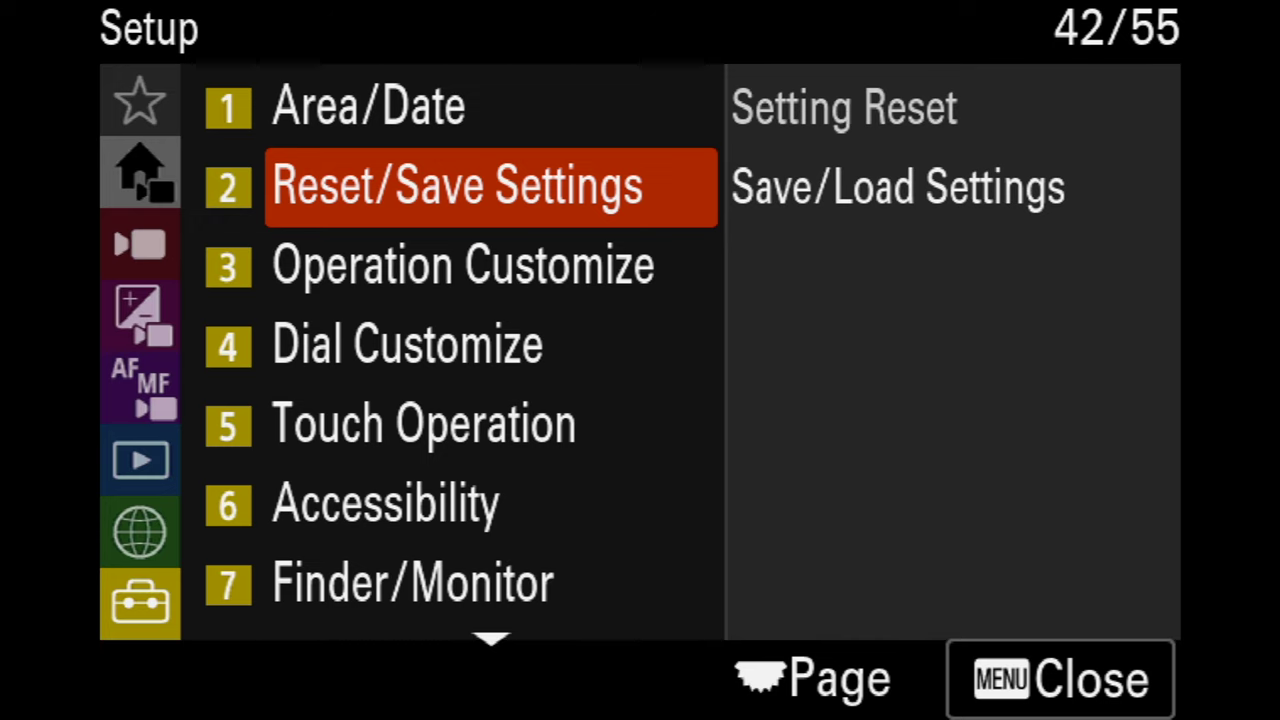
{"action": "key", "text": "Right"}
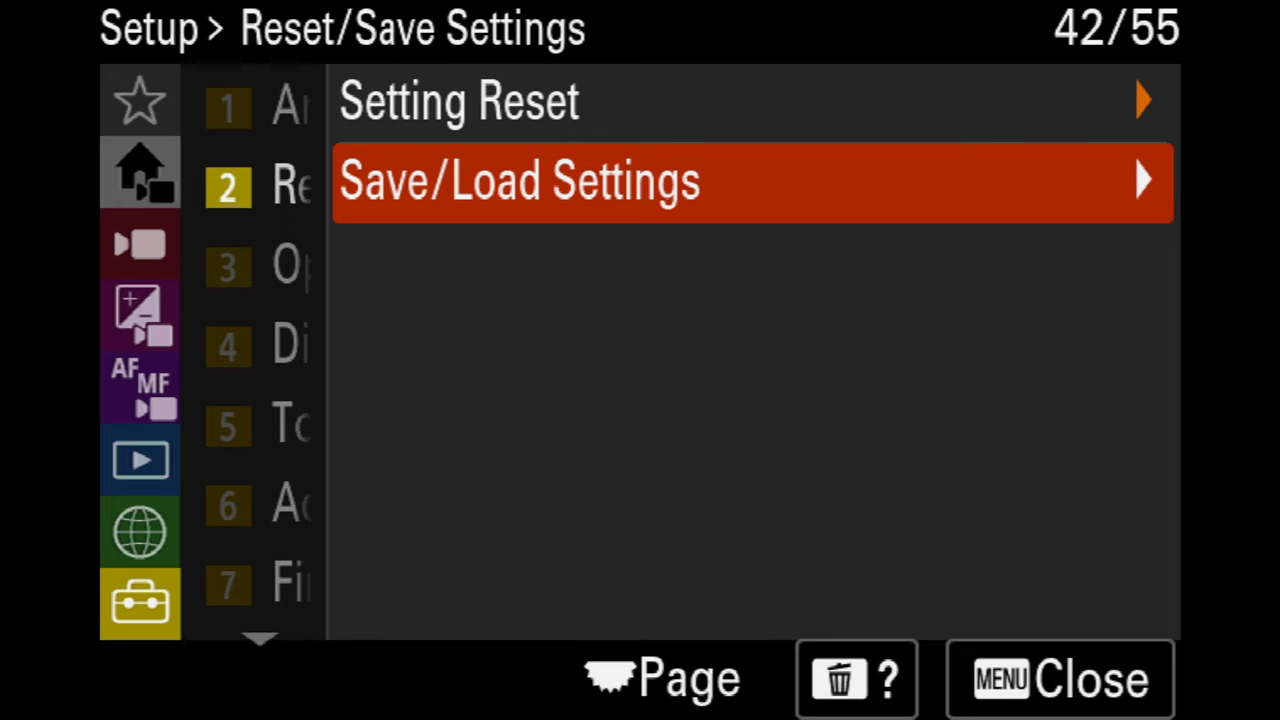
{"action": "key", "text": "Right"}
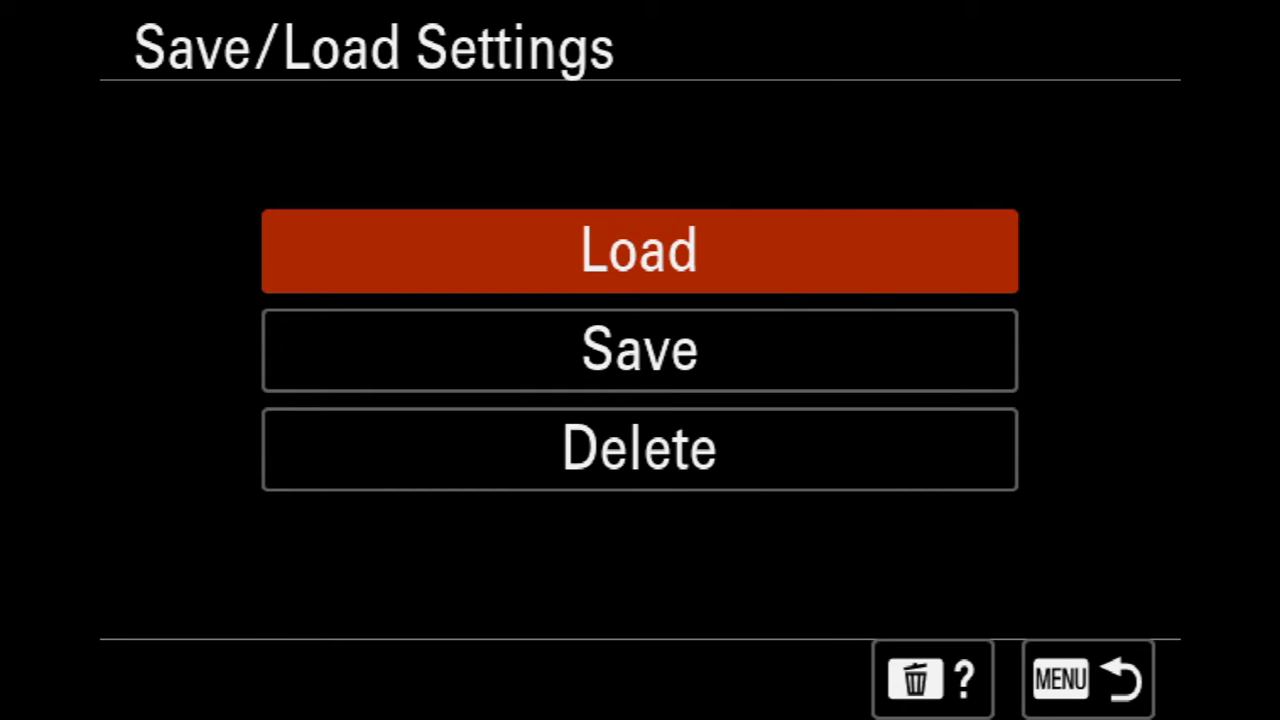
{"action": "key", "text": "Return"}
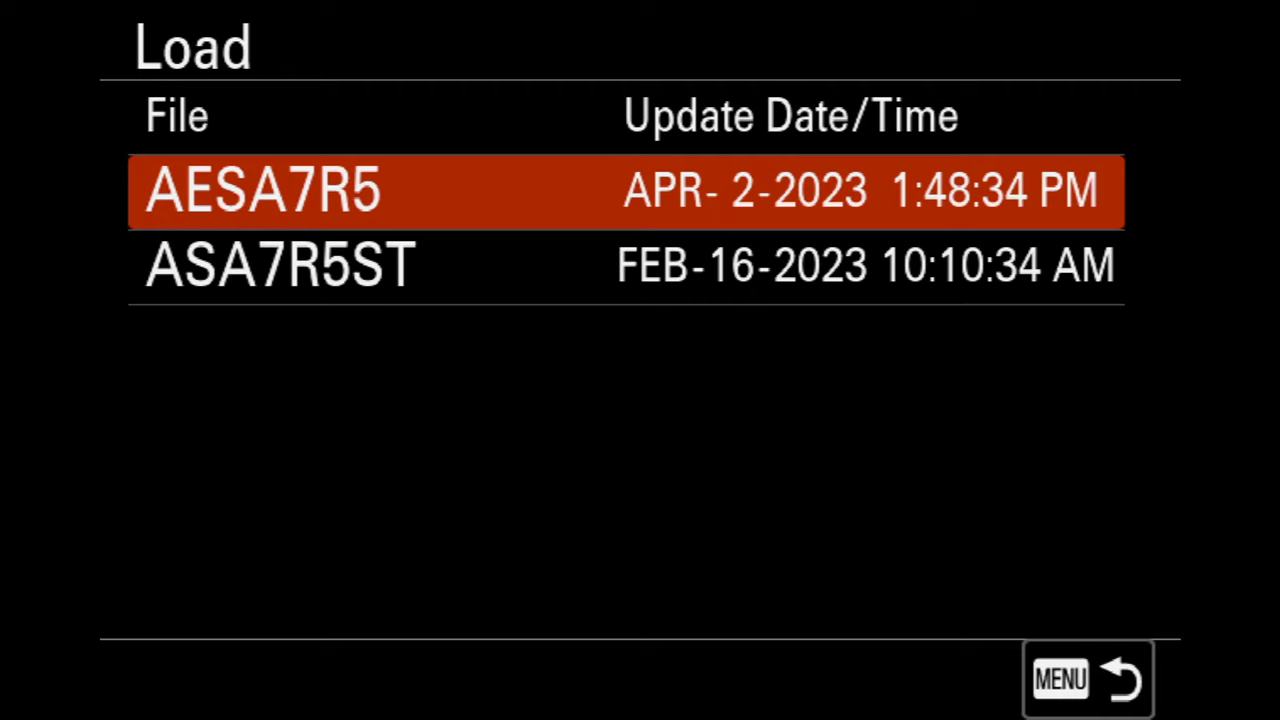
{"action": "key", "text": "Down"}
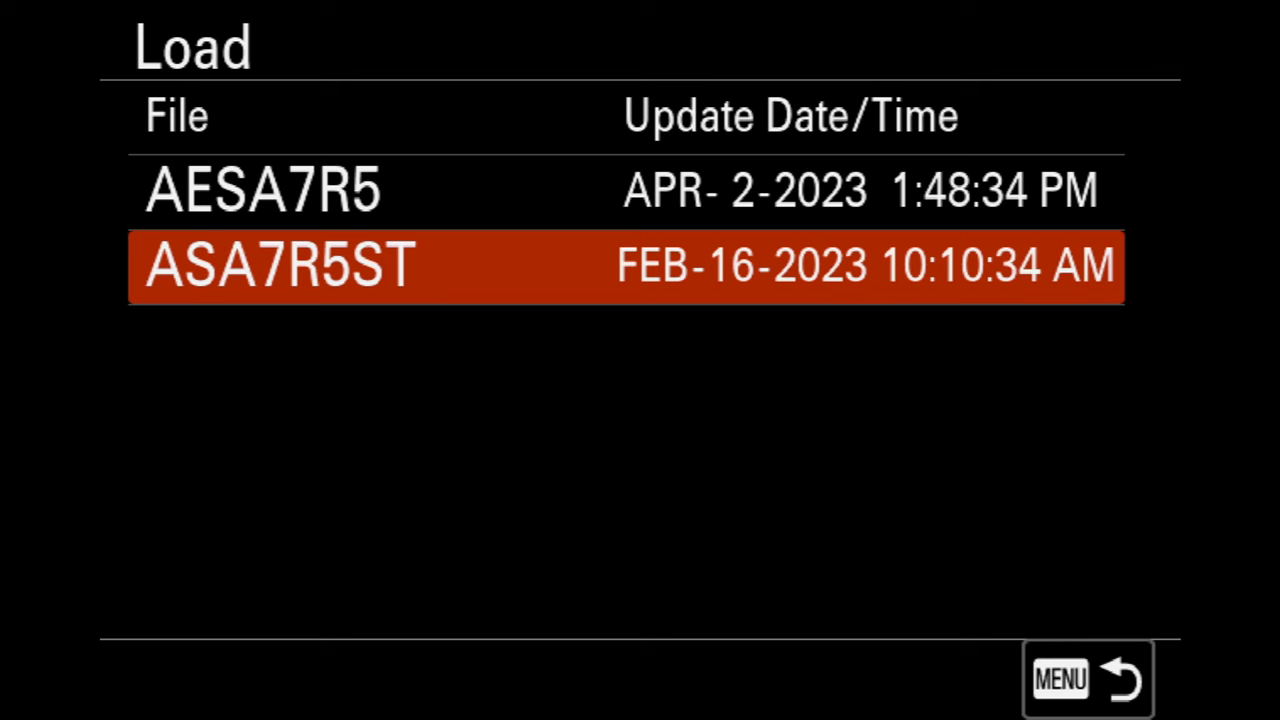
{"action": "key", "text": "Return"}
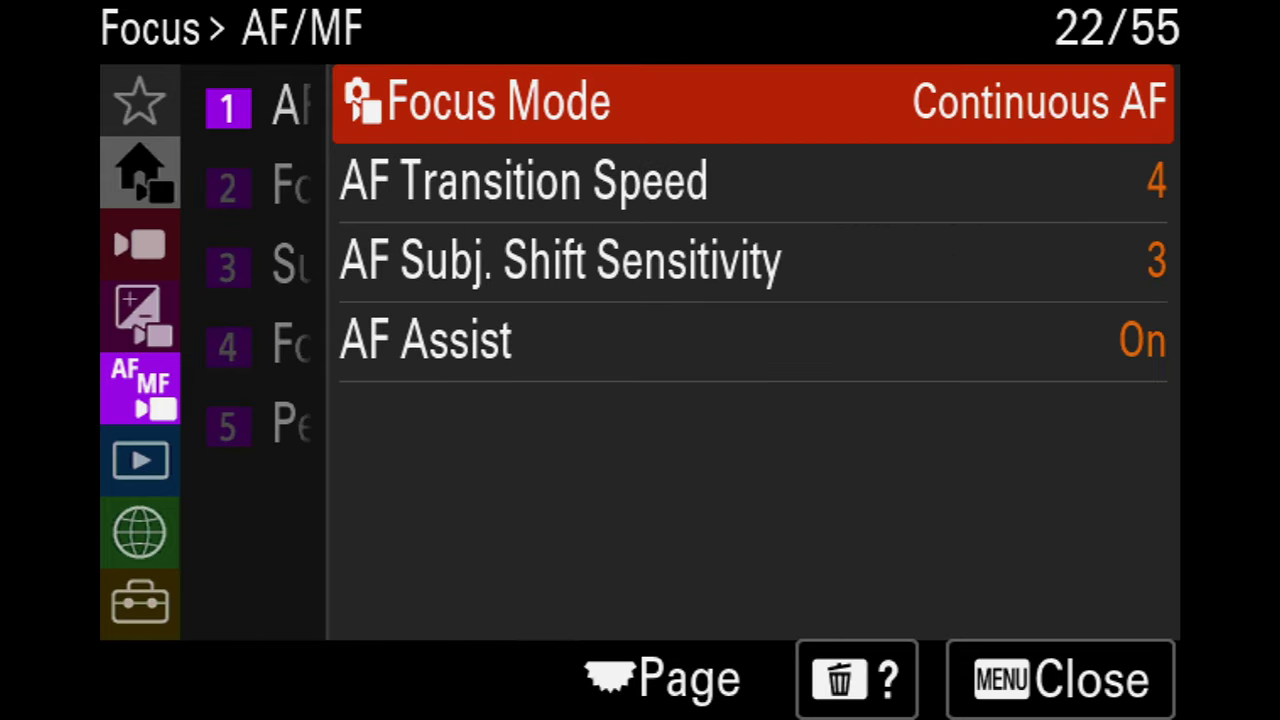
Step: Review the loaded autofocus settings, then move down toward the Setup category
{"action": "key", "text": "Down"}
{"action": "key", "text": "Down"}
{"action": "key", "text": "Down"}
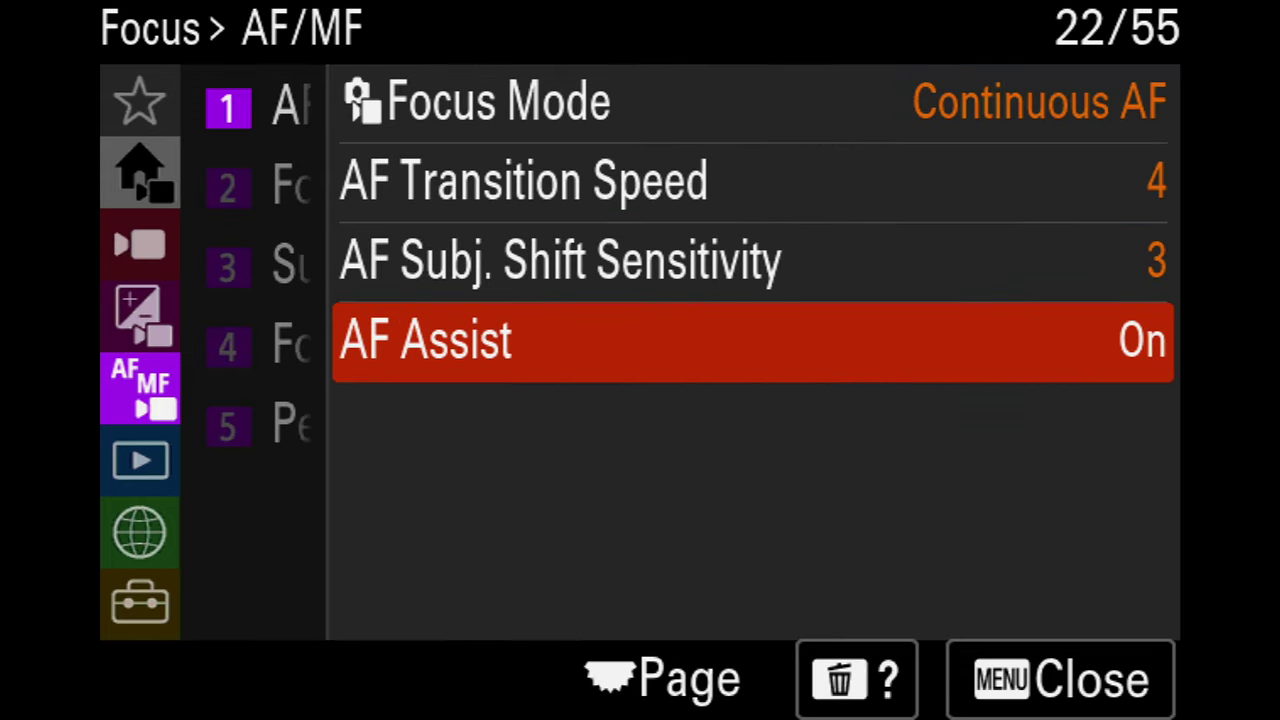
{"action": "key", "text": "Up"}
{"action": "key", "text": "Up"}
{"action": "key", "text": "Up"}
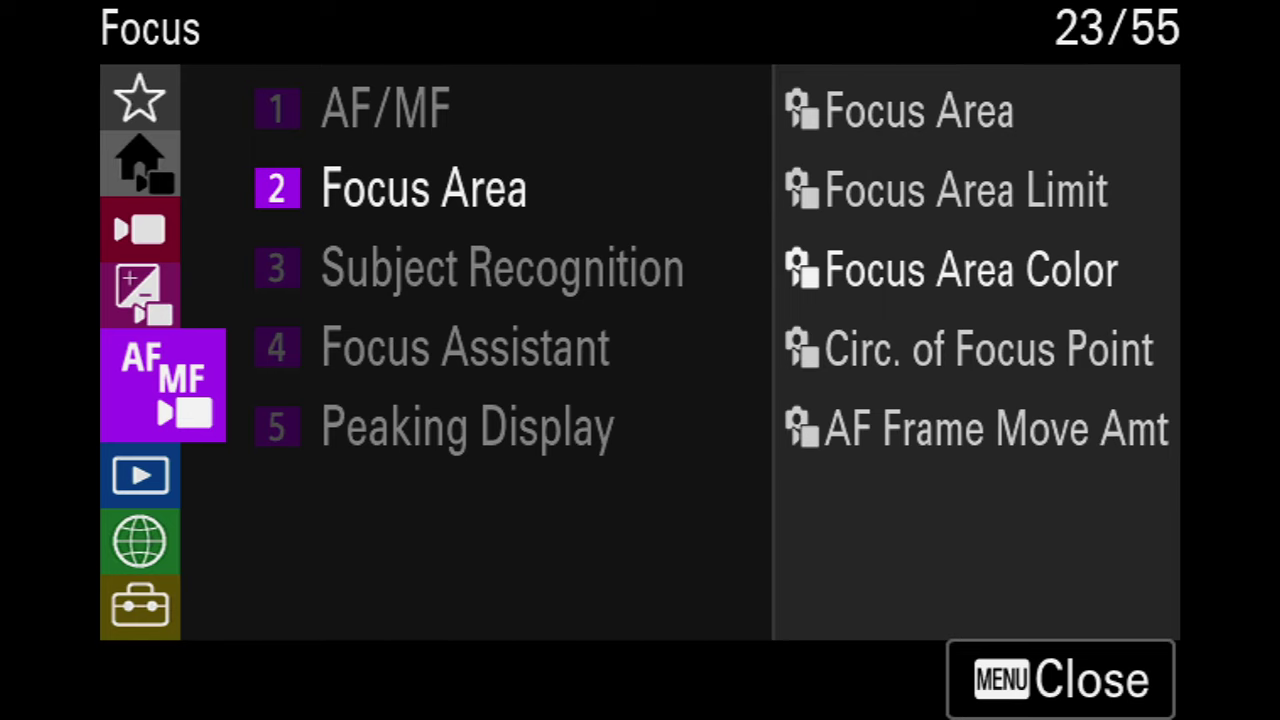
{"action": "key", "text": "Down"}
Step: Delete the AESA7R5 settings file from the card under Setup > Reset/Save Settings > Save/Load Settings
{"action": "key", "text": "Down"}
{"action": "key", "text": "Down"}
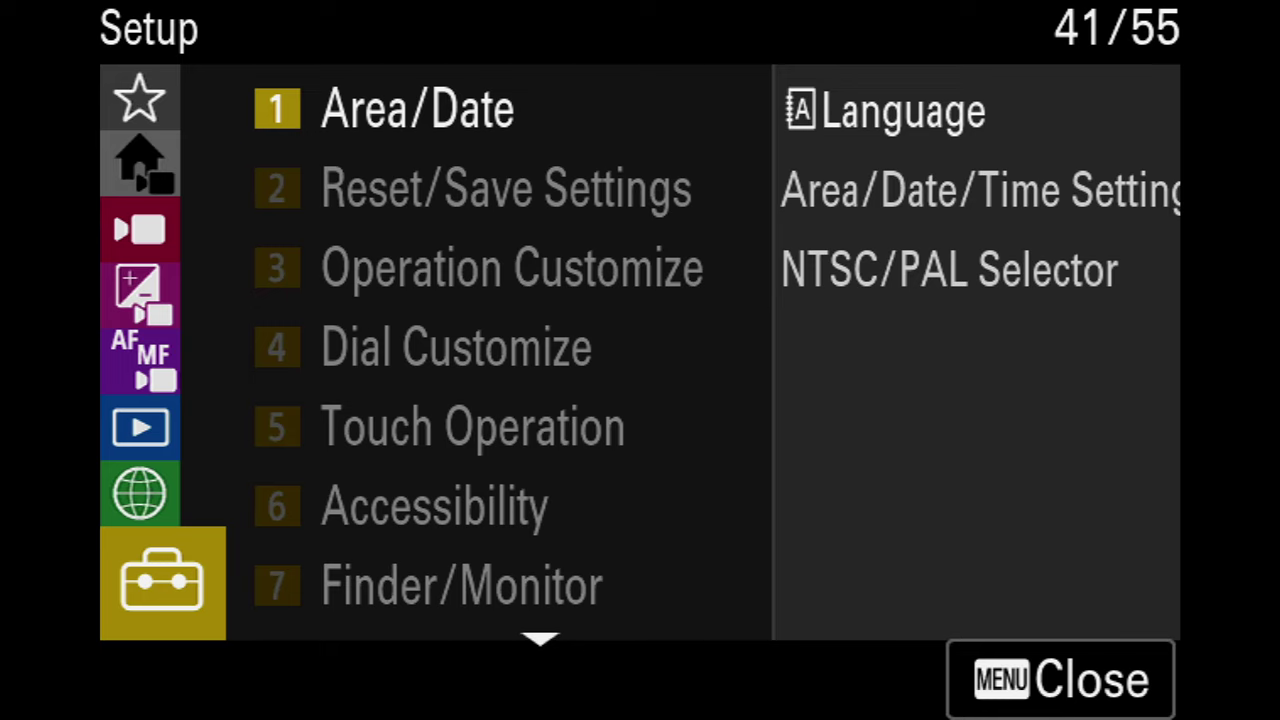
{"action": "key", "text": "Right"}
{"action": "key", "text": "Down"}
{"action": "key", "text": "Right"}
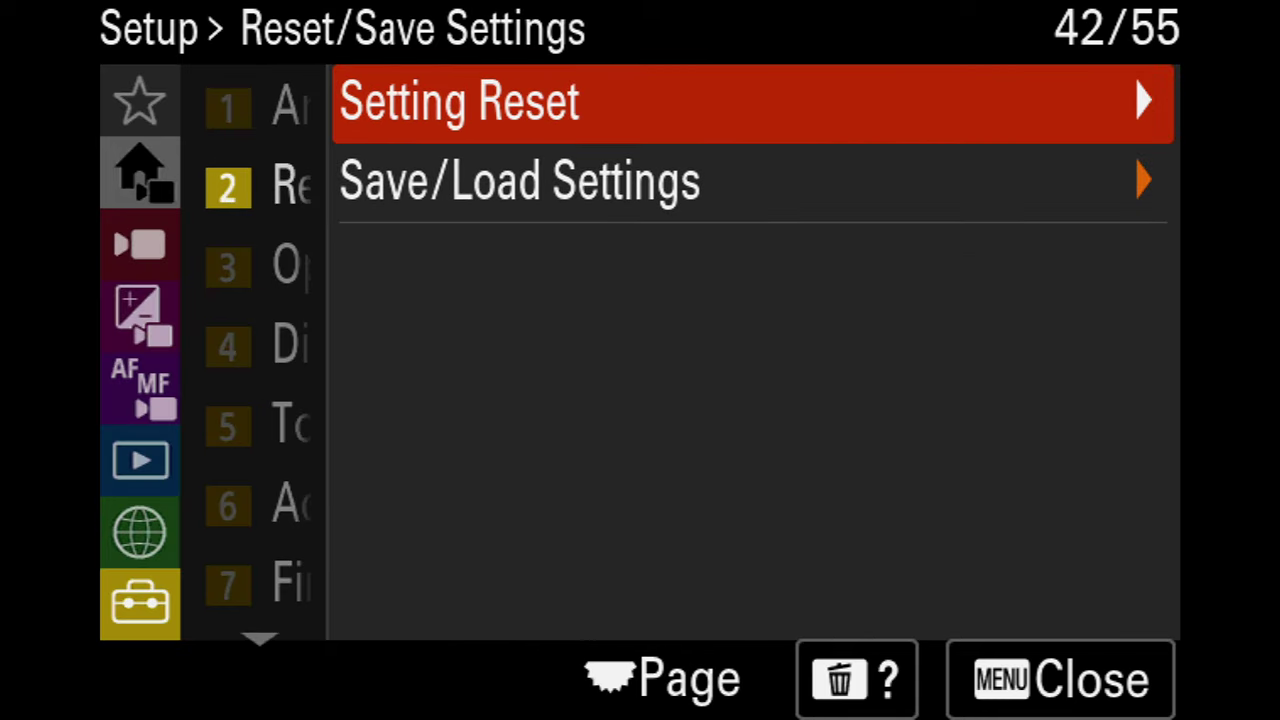
{"action": "key", "text": "Down"}
{"action": "key", "text": "Return"}
{"action": "key", "text": "Down"}
{"action": "key", "text": "Down"}
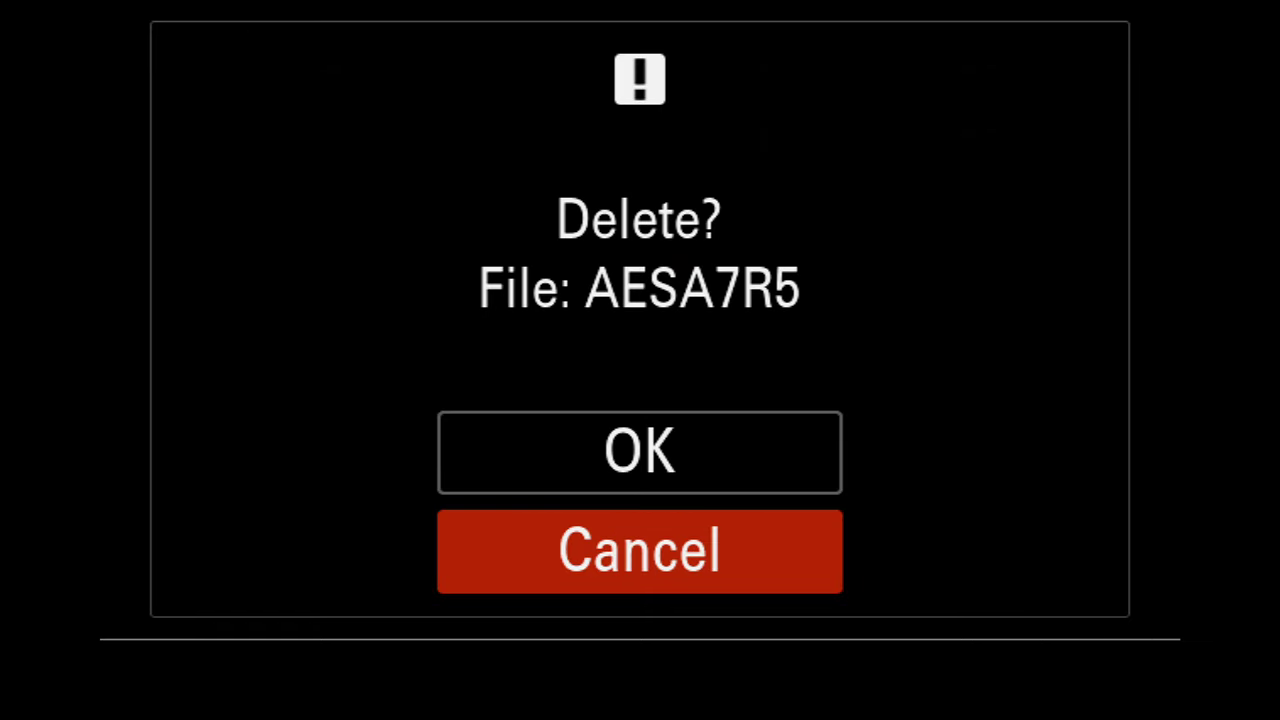
{"action": "key", "text": "Up"}
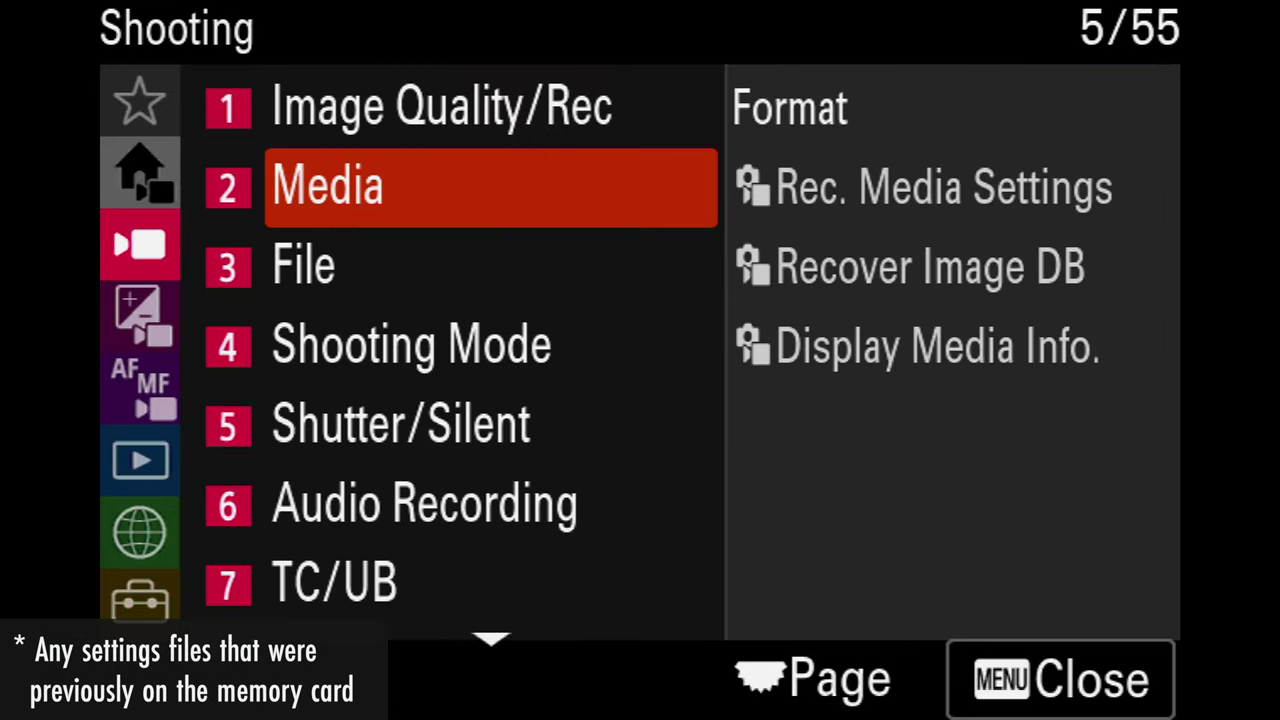
Step: Go from the Media page back to Setup > Reset/Save Settings > Save/Load Settings
{"action": "key", "text": "Left"}
{"action": "key", "text": "Down"}
{"action": "key", "text": "Down"}
{"action": "key", "text": "Down"}
{"action": "key", "text": "Down"}
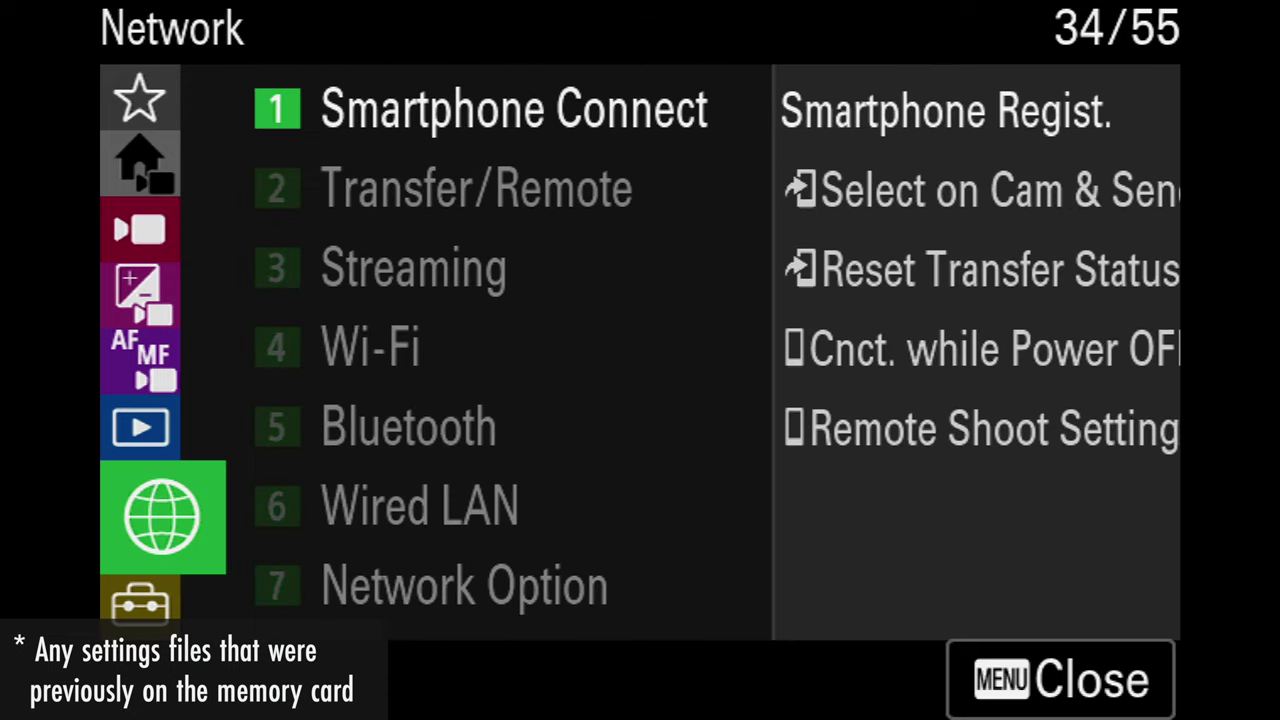
{"action": "key", "text": "Down"}
{"action": "key", "text": "Right"}
{"action": "key", "text": "Down"}
{"action": "key", "text": "Right"}
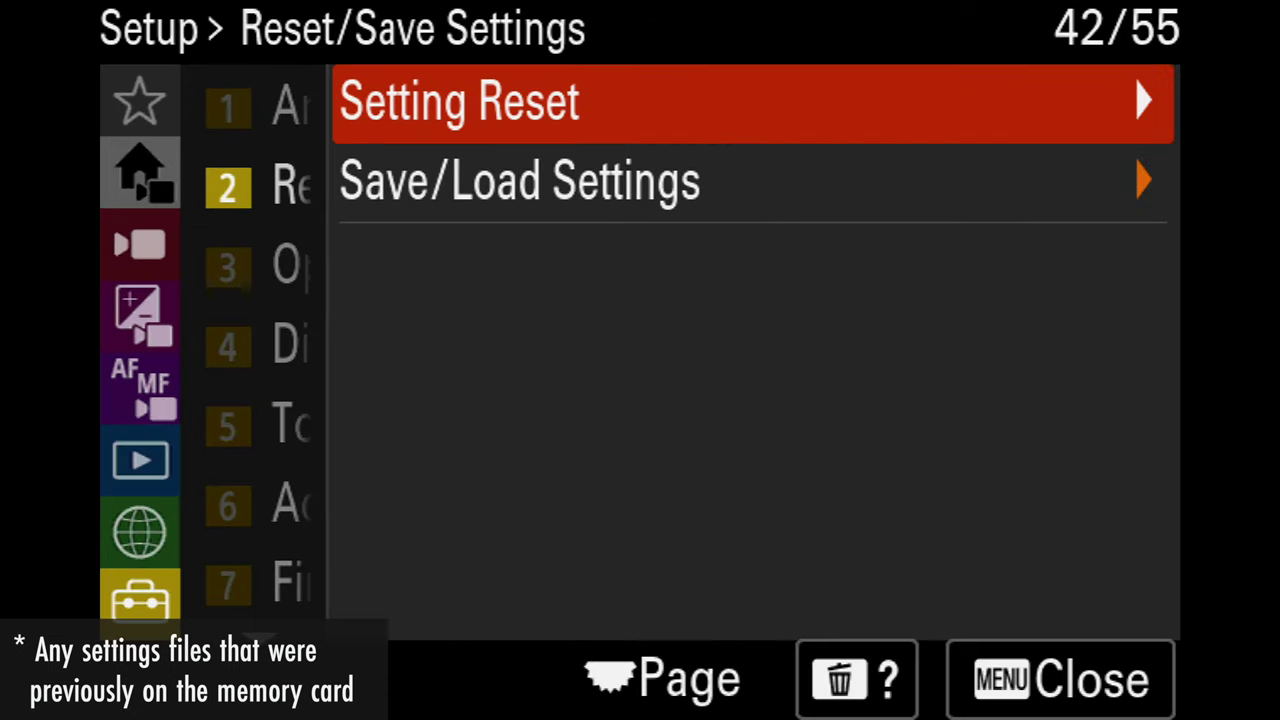
{"action": "key", "text": "Down"}
{"action": "key", "text": "Right"}
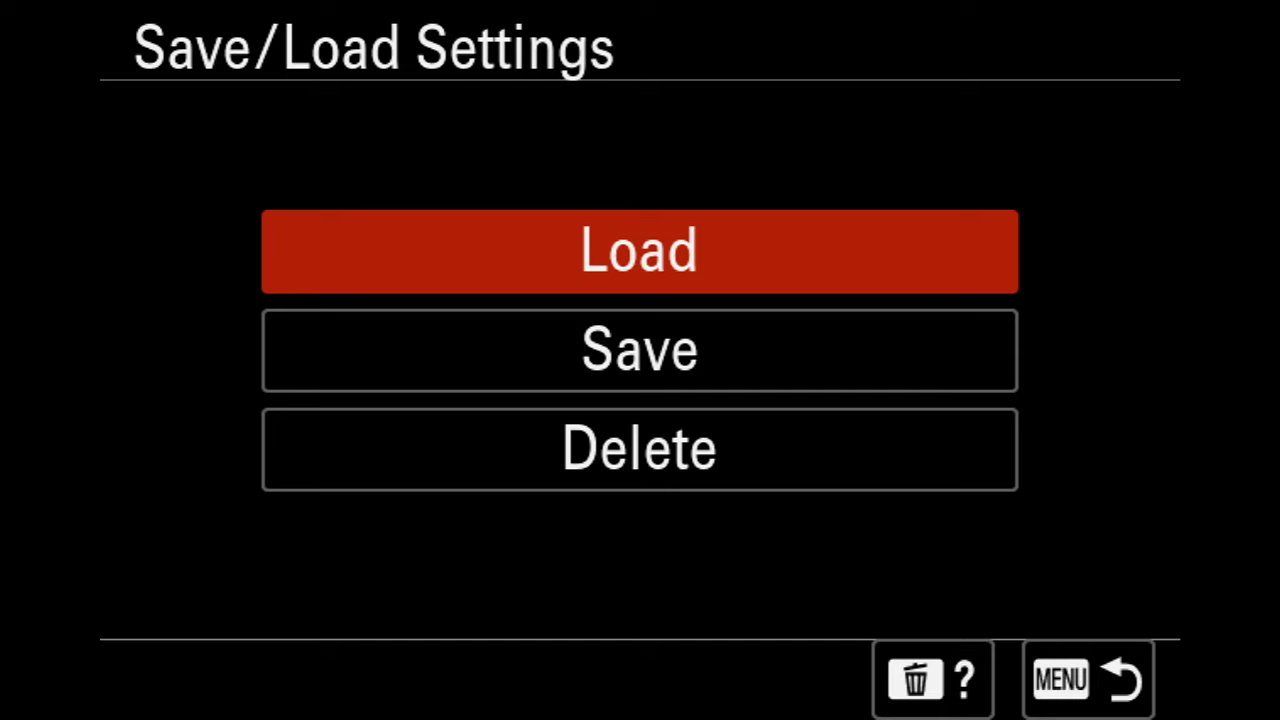